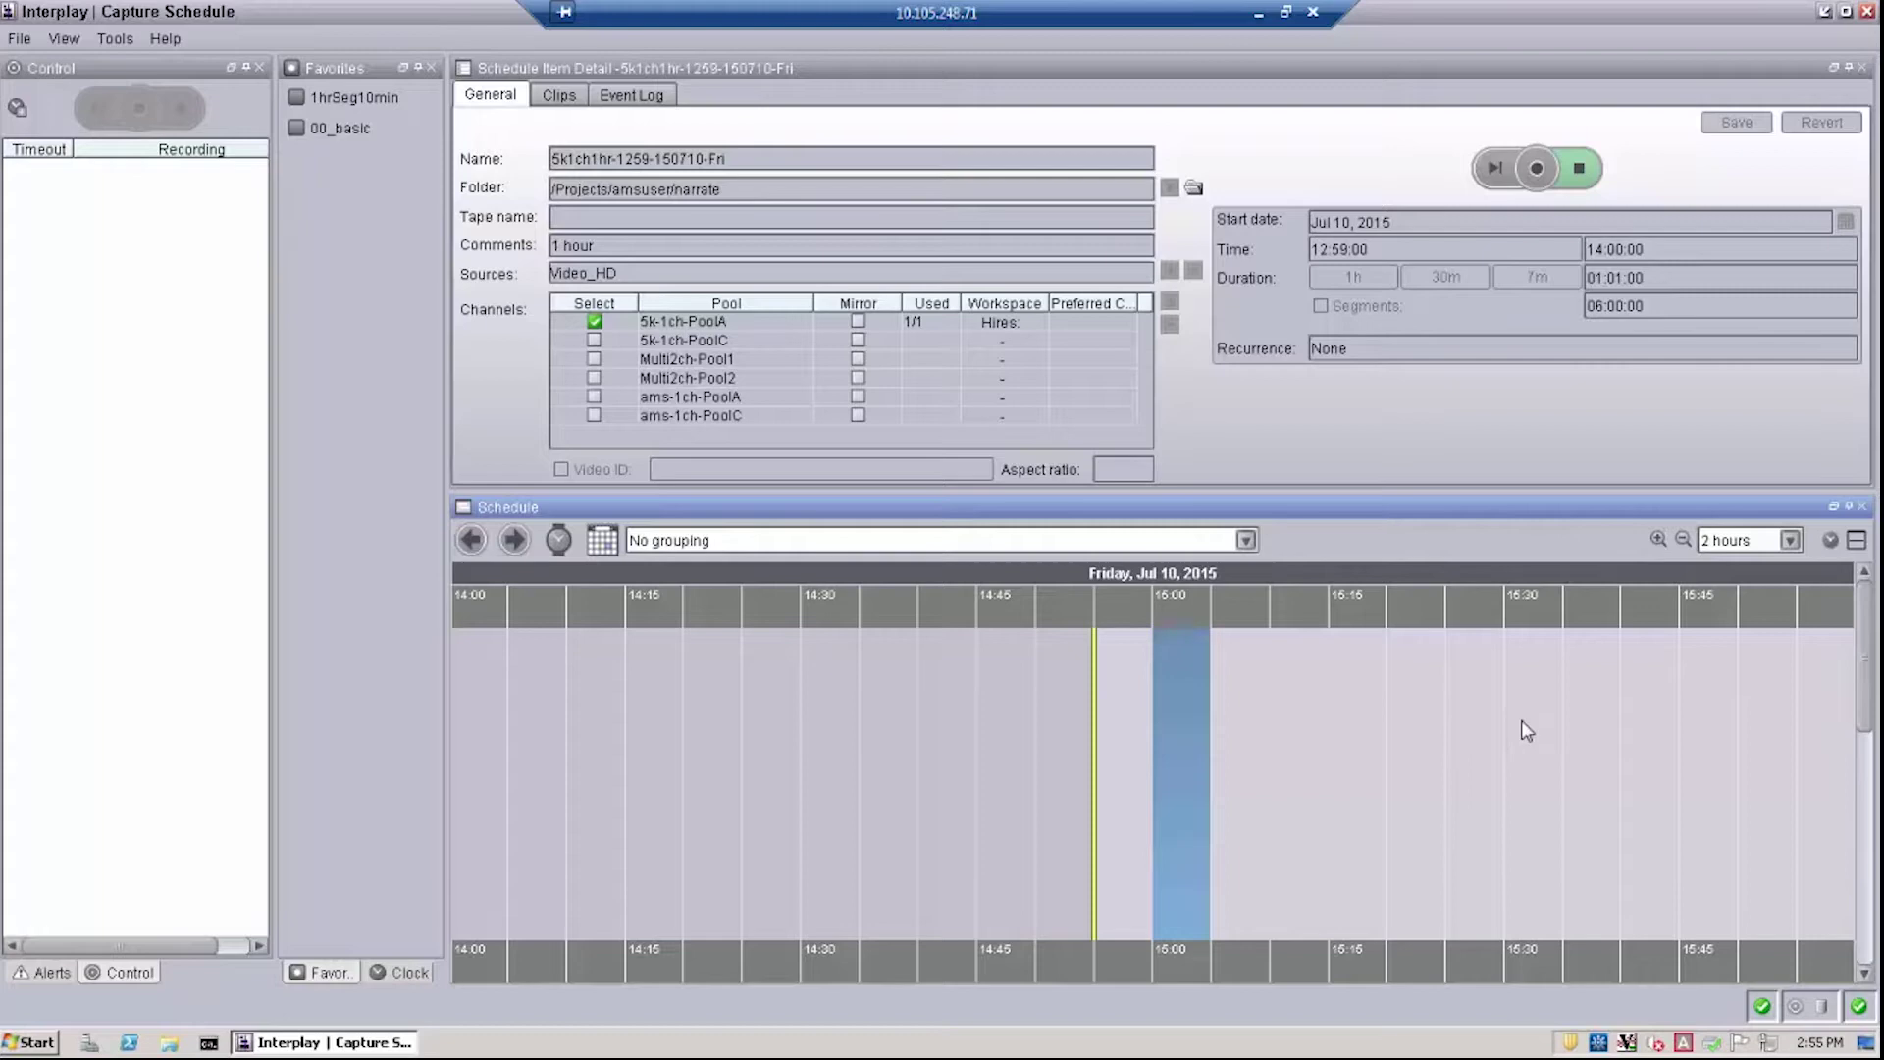
Step: Add a one-minute recording with no template in the 15:10 slot on Jul 10, 2015
scroll(1472, 741, "up", 2)
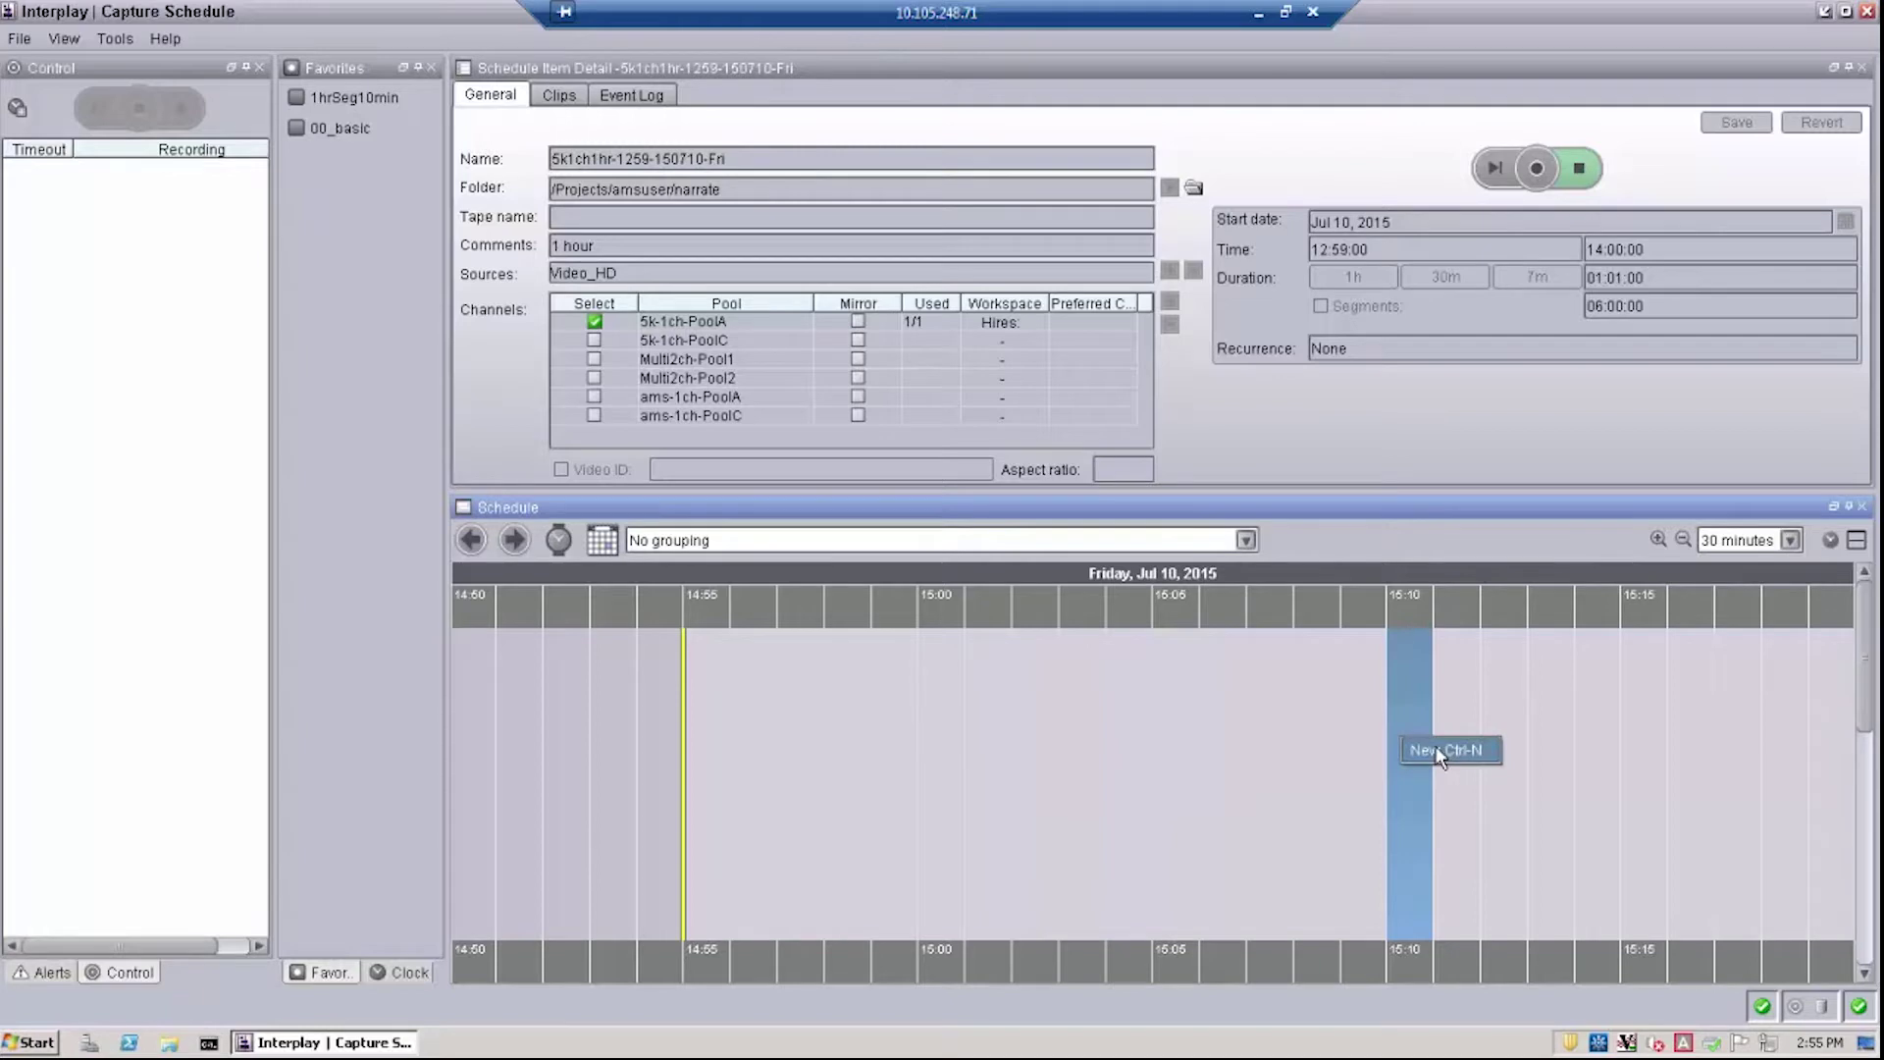
left_click(1437, 750)
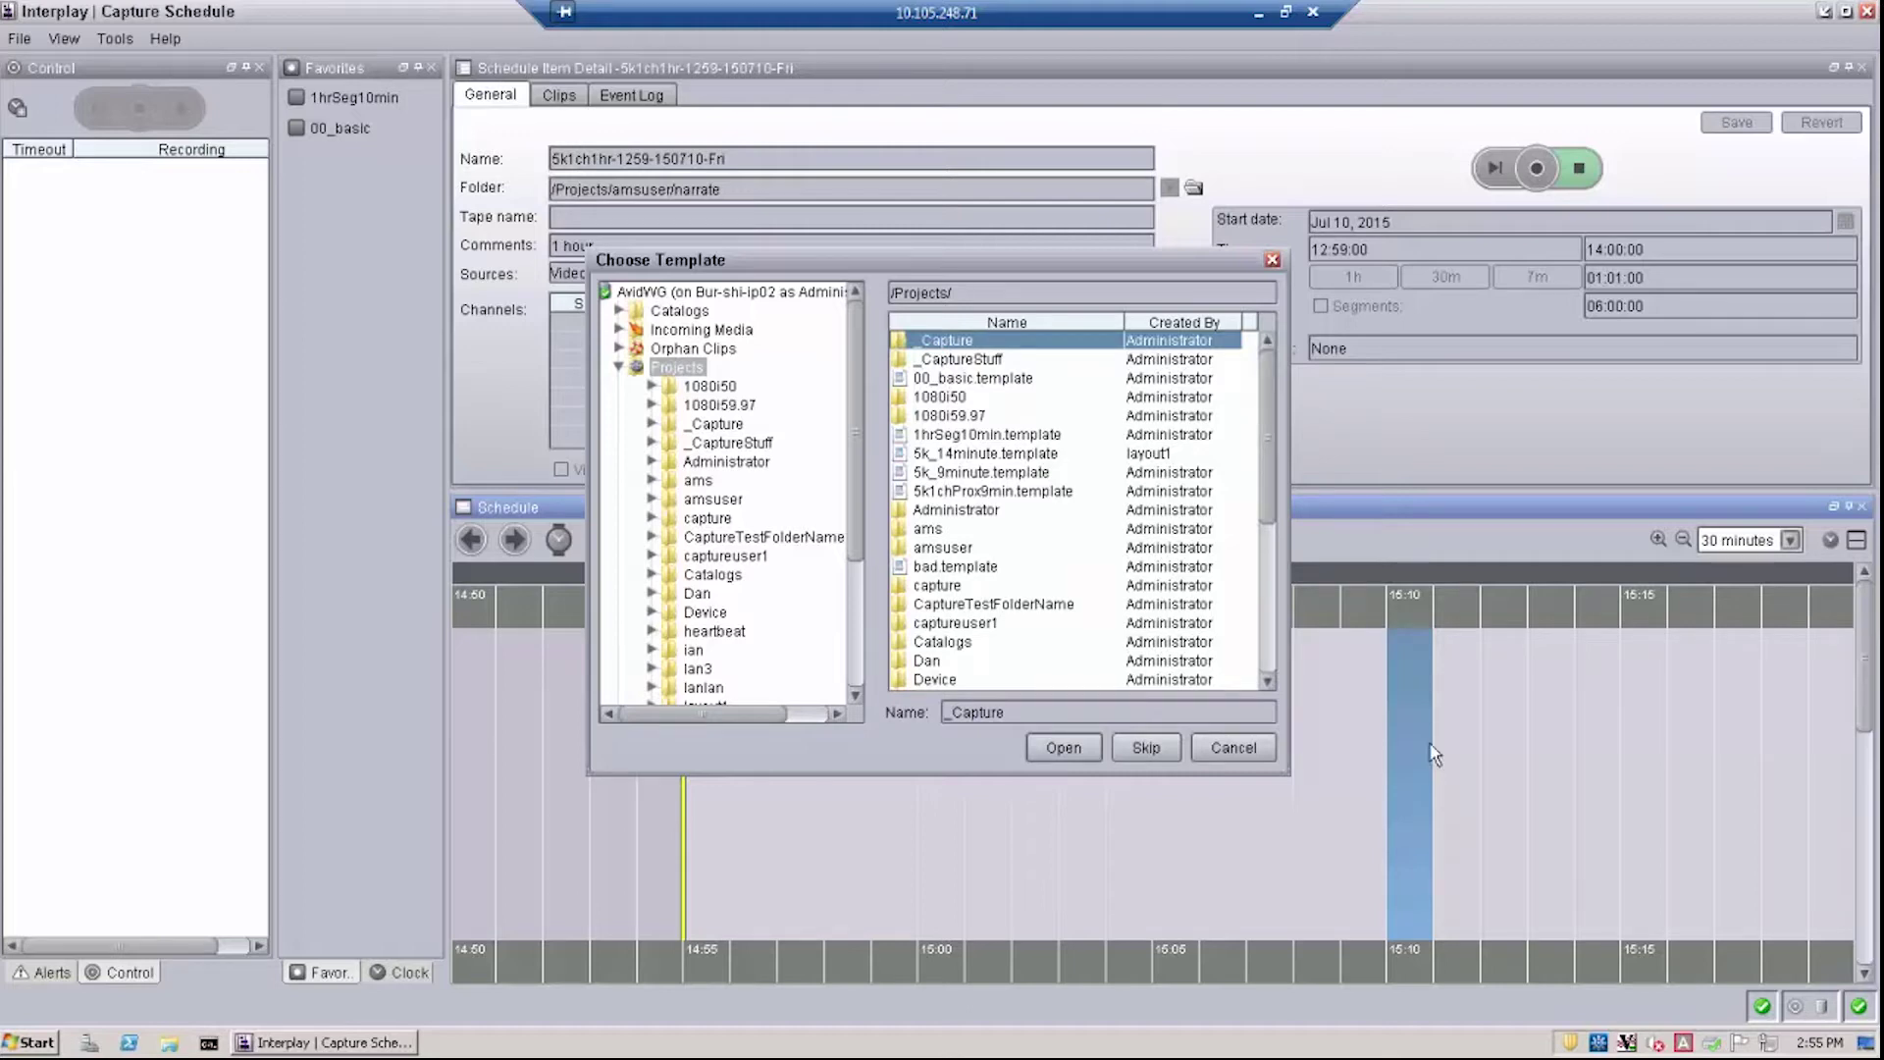
left_click(1147, 746)
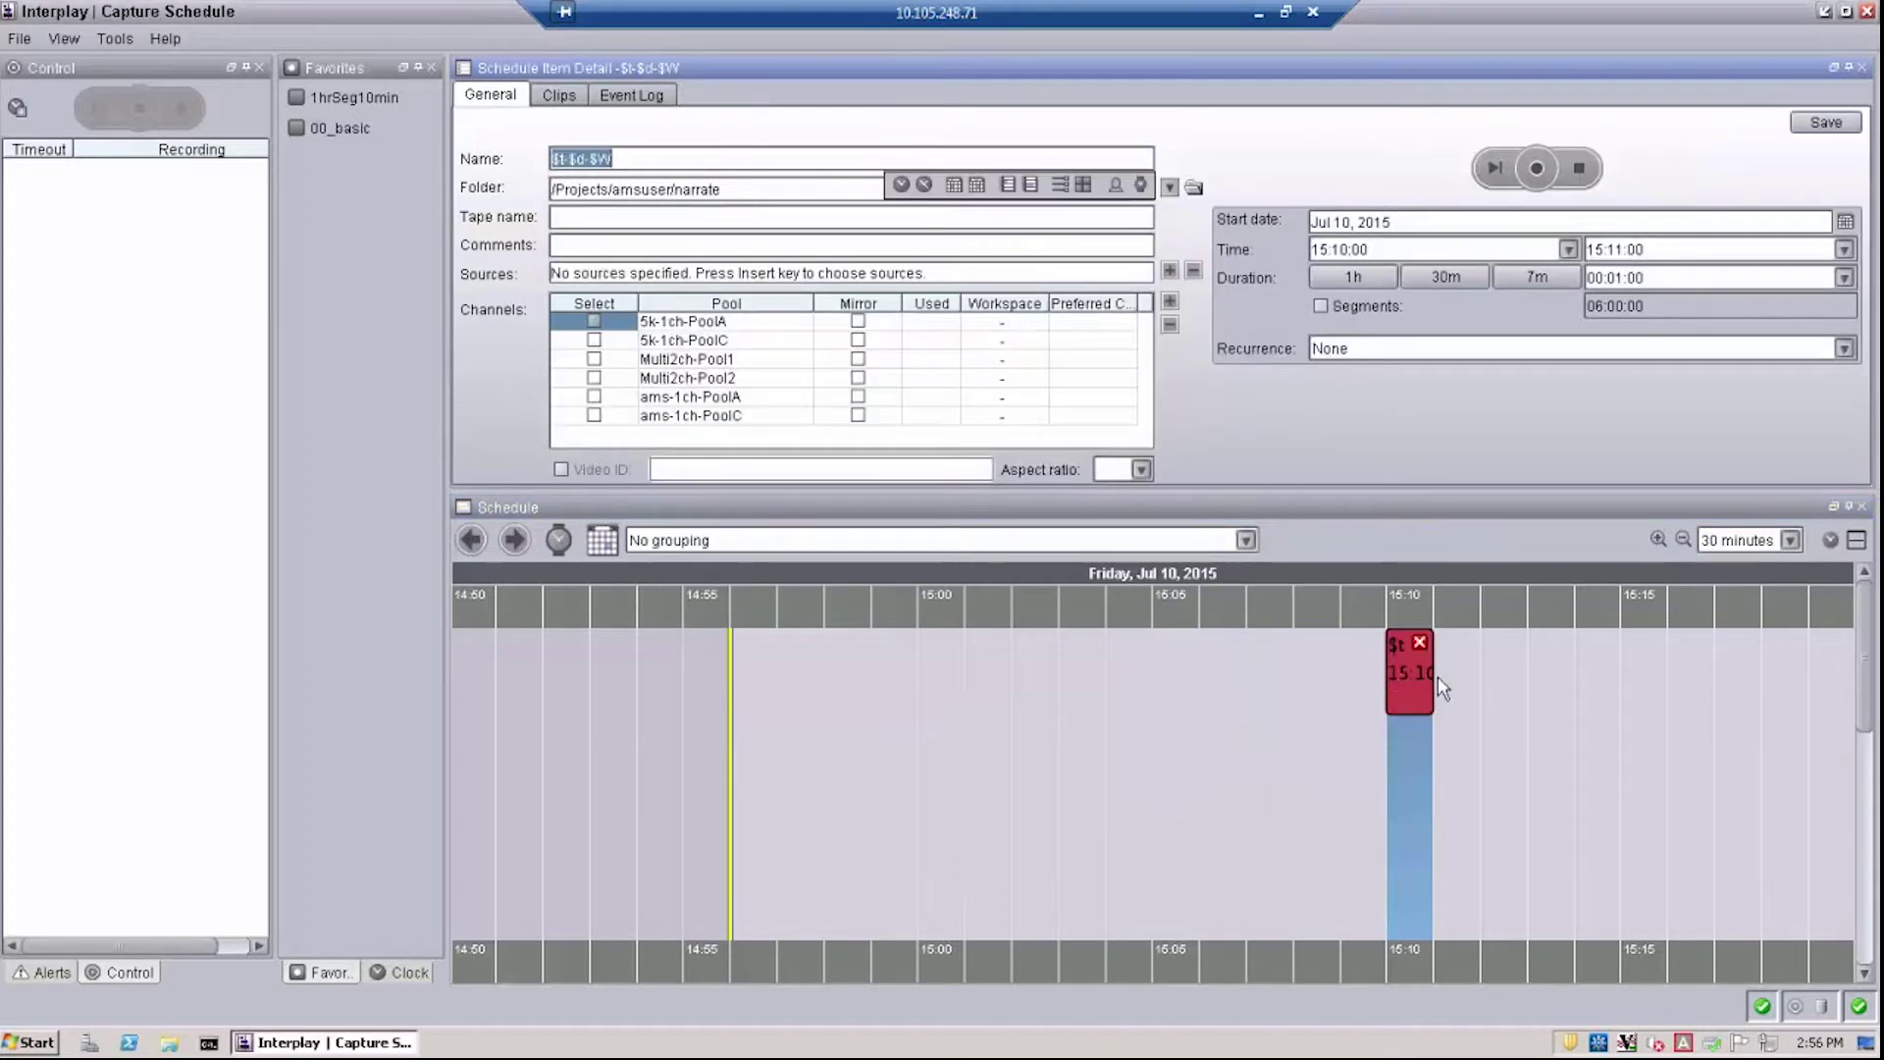
Step: Extend the recording to 15:10–15:15, with Video_HD as source and the 5k-1ch-PoolA channel pool
left_click_drag(1429, 675, 1639, 673)
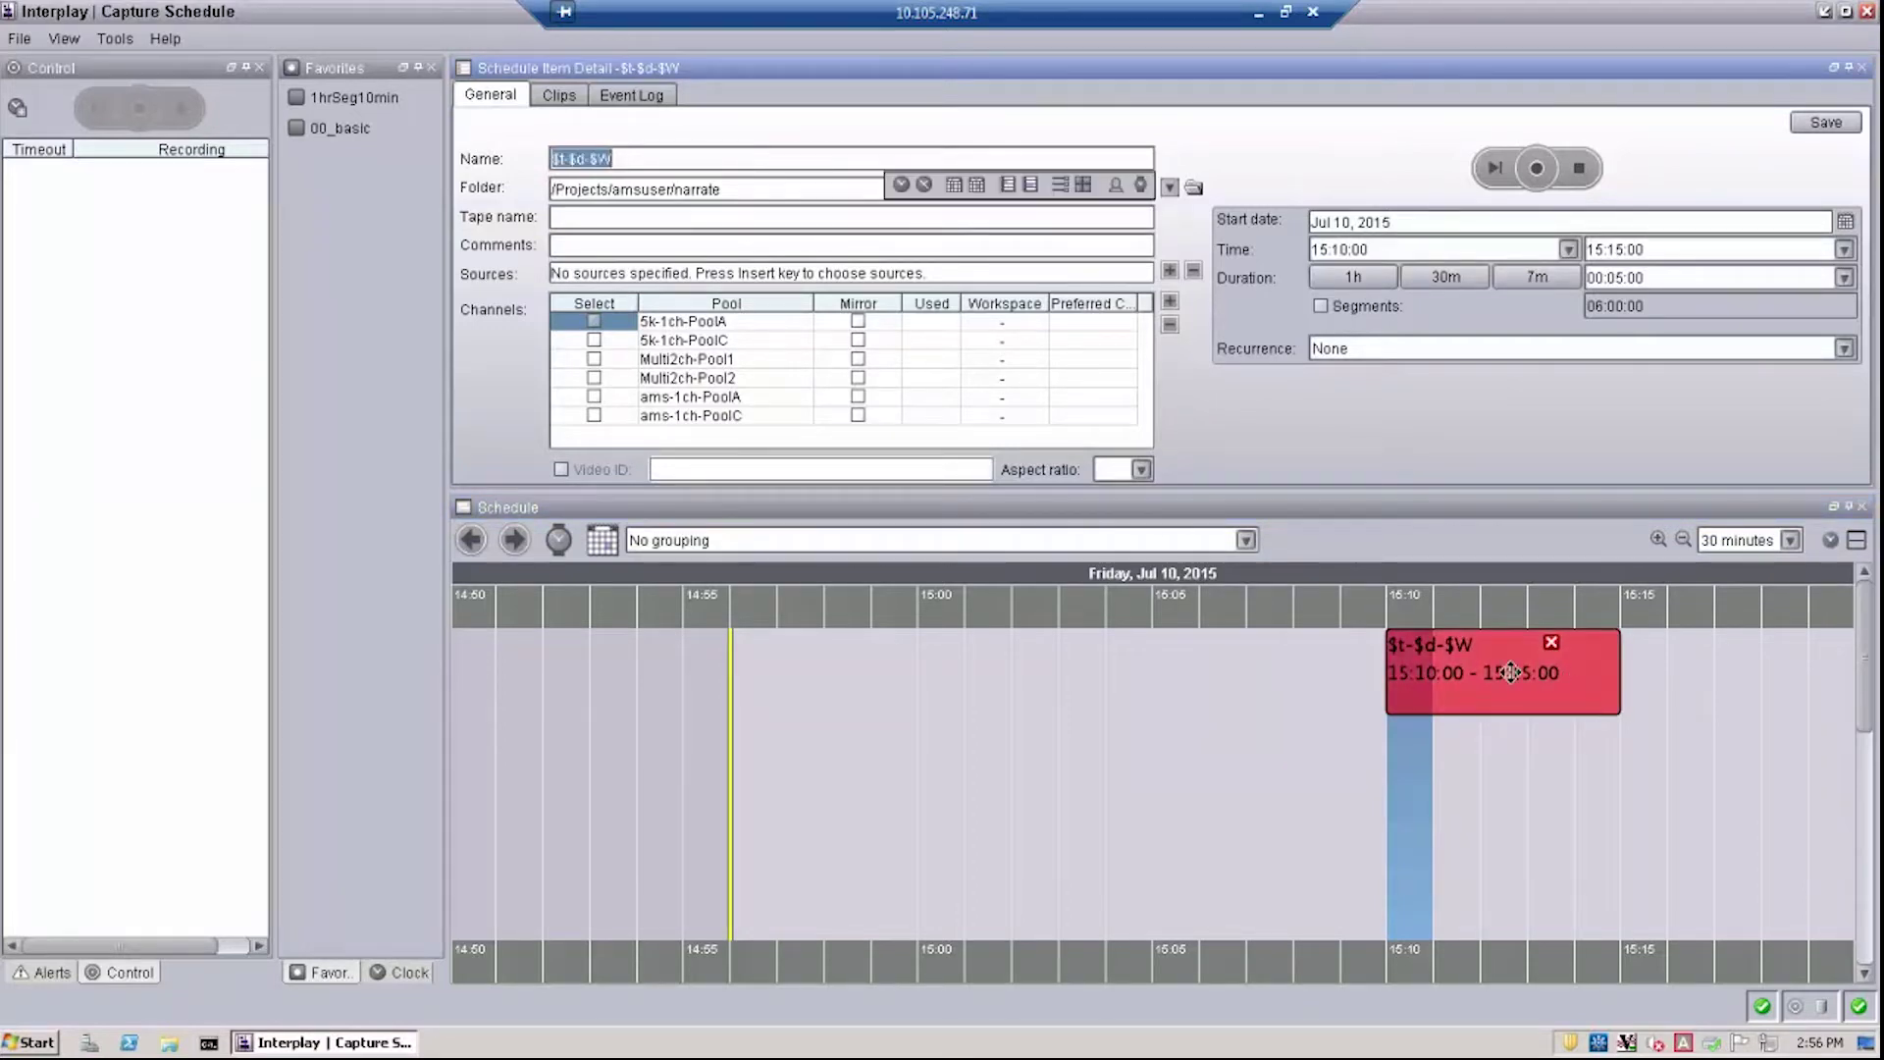
left_click(815, 274)
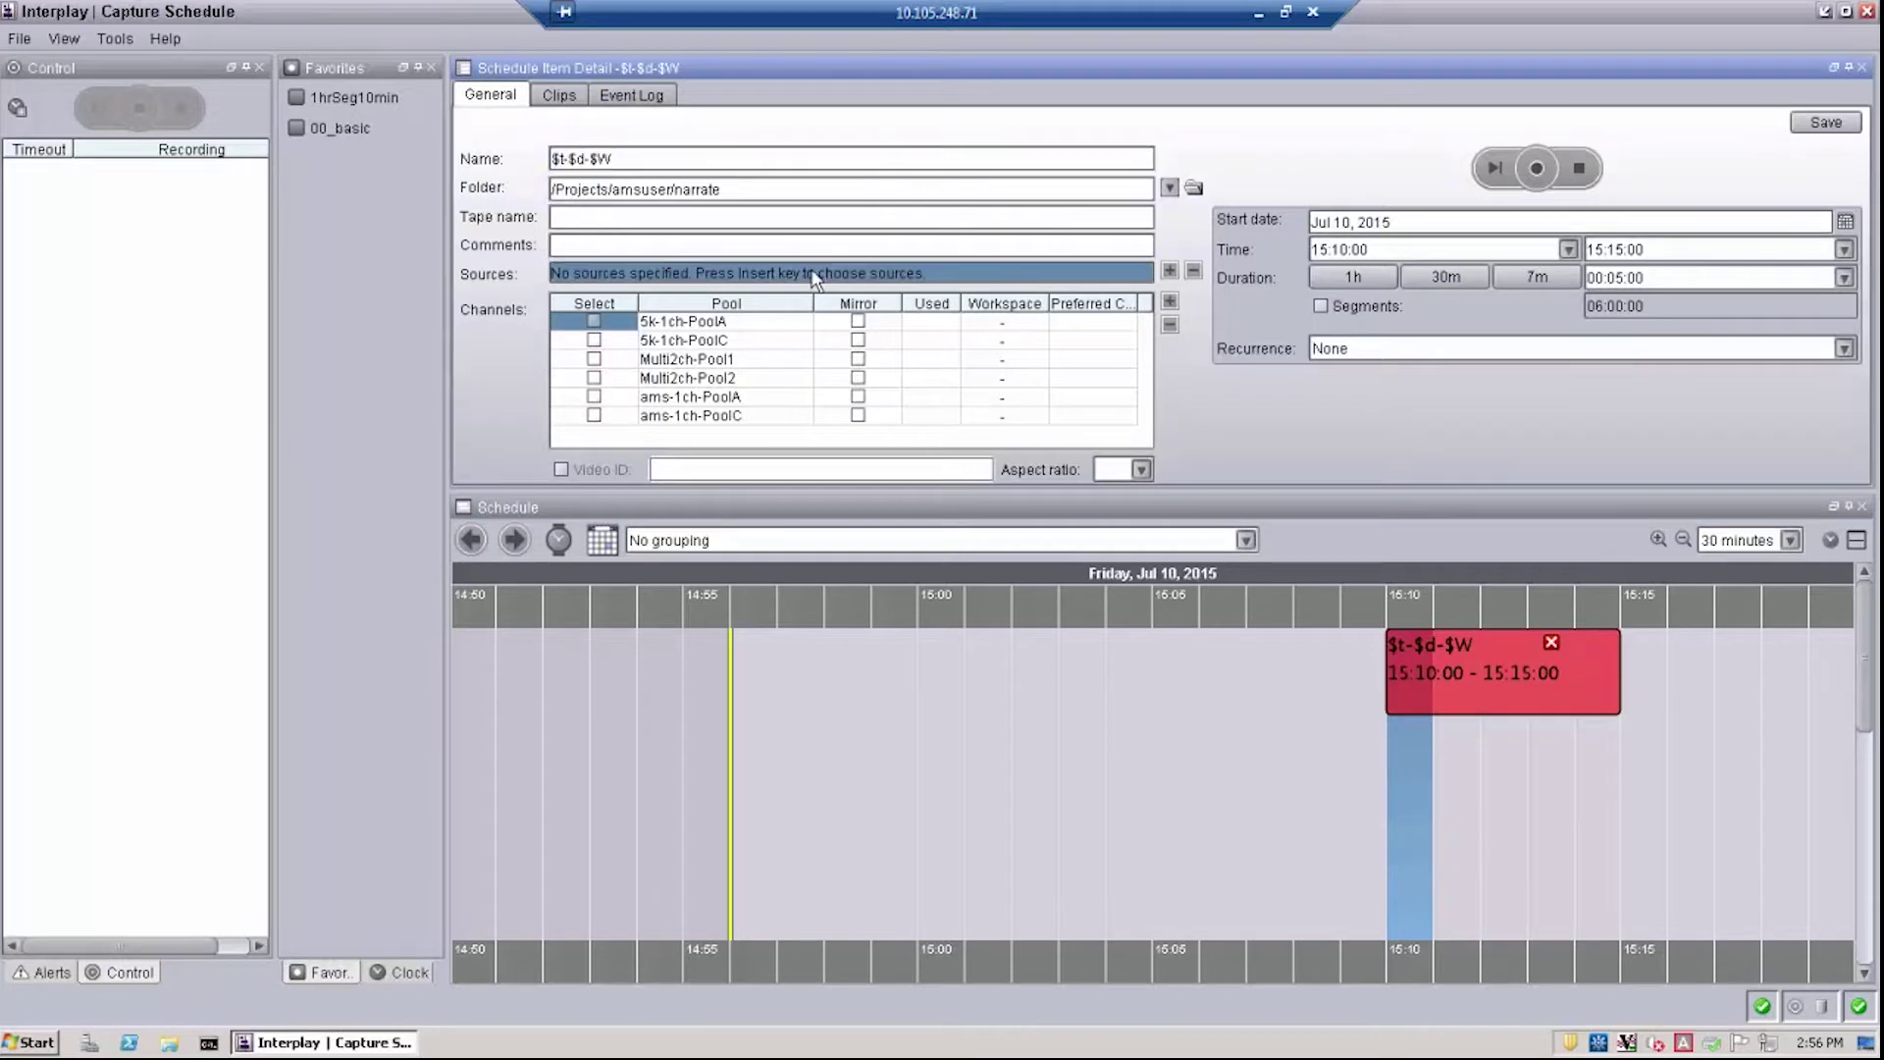
key("Insert")
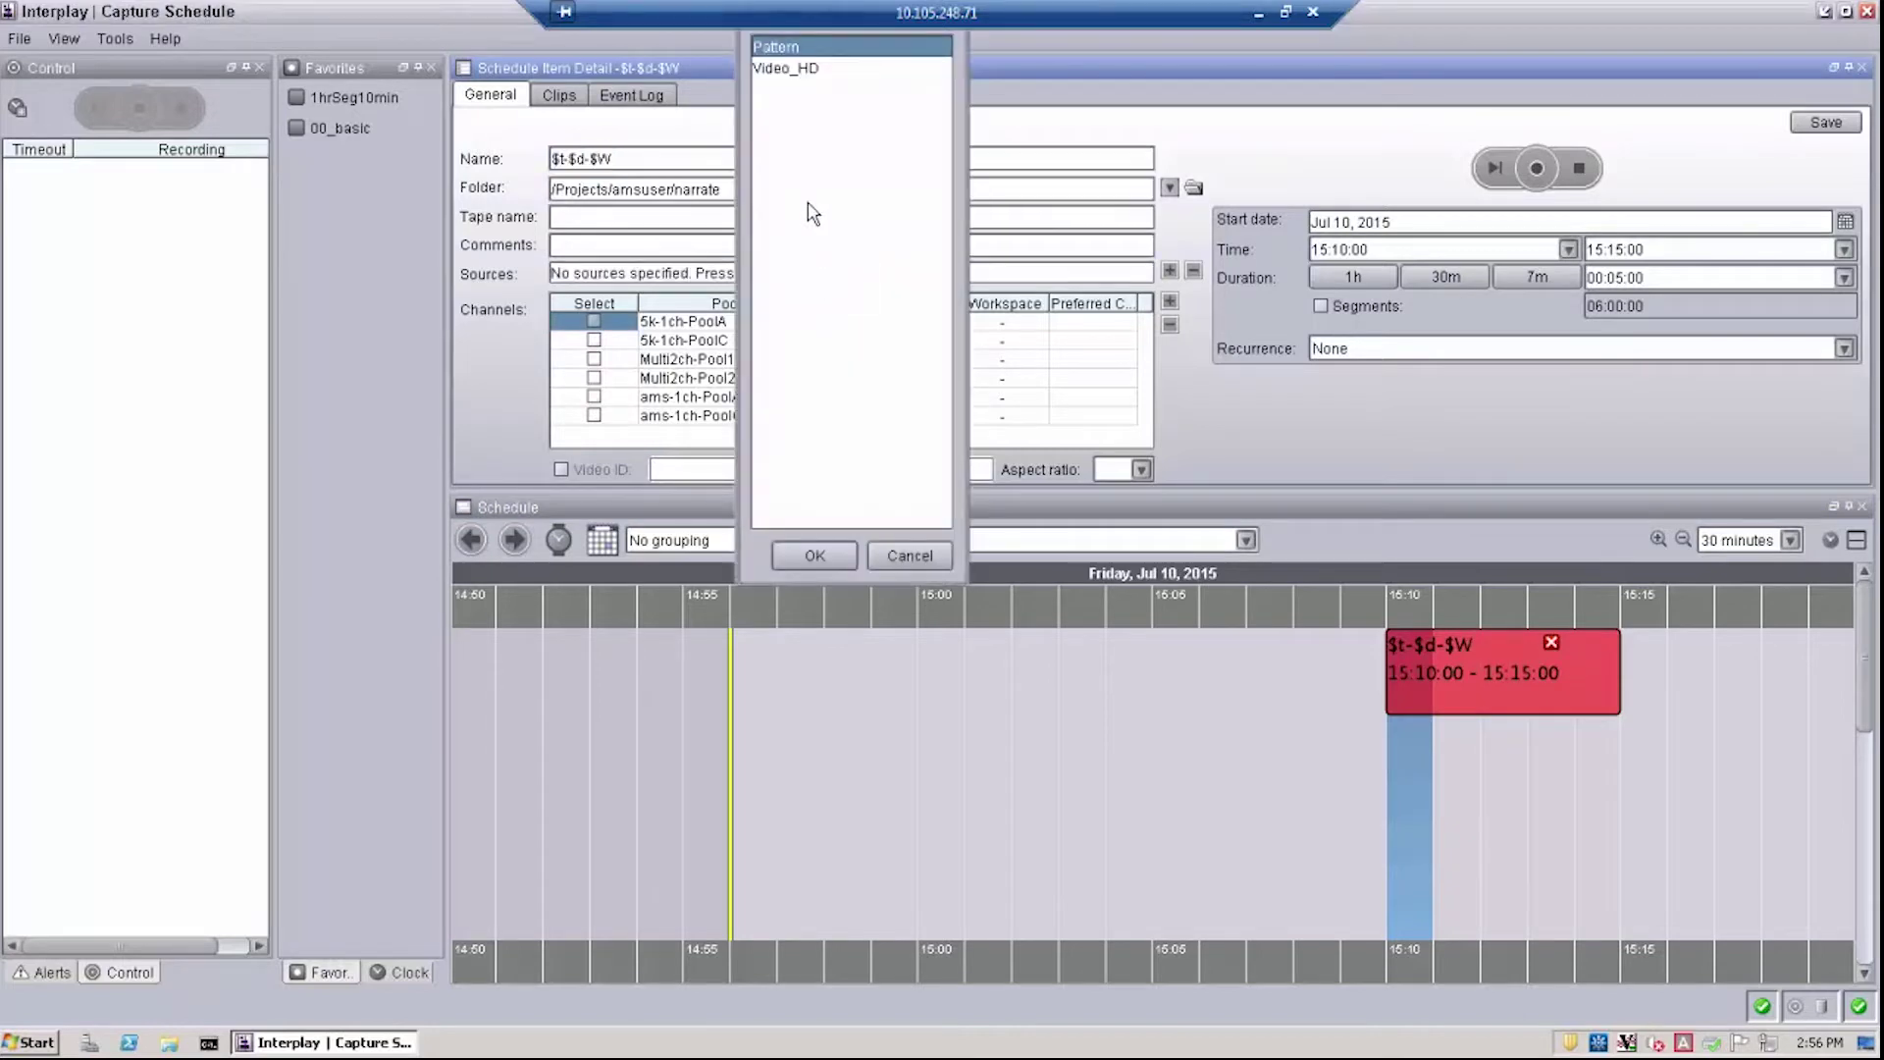
left_click(805, 70)
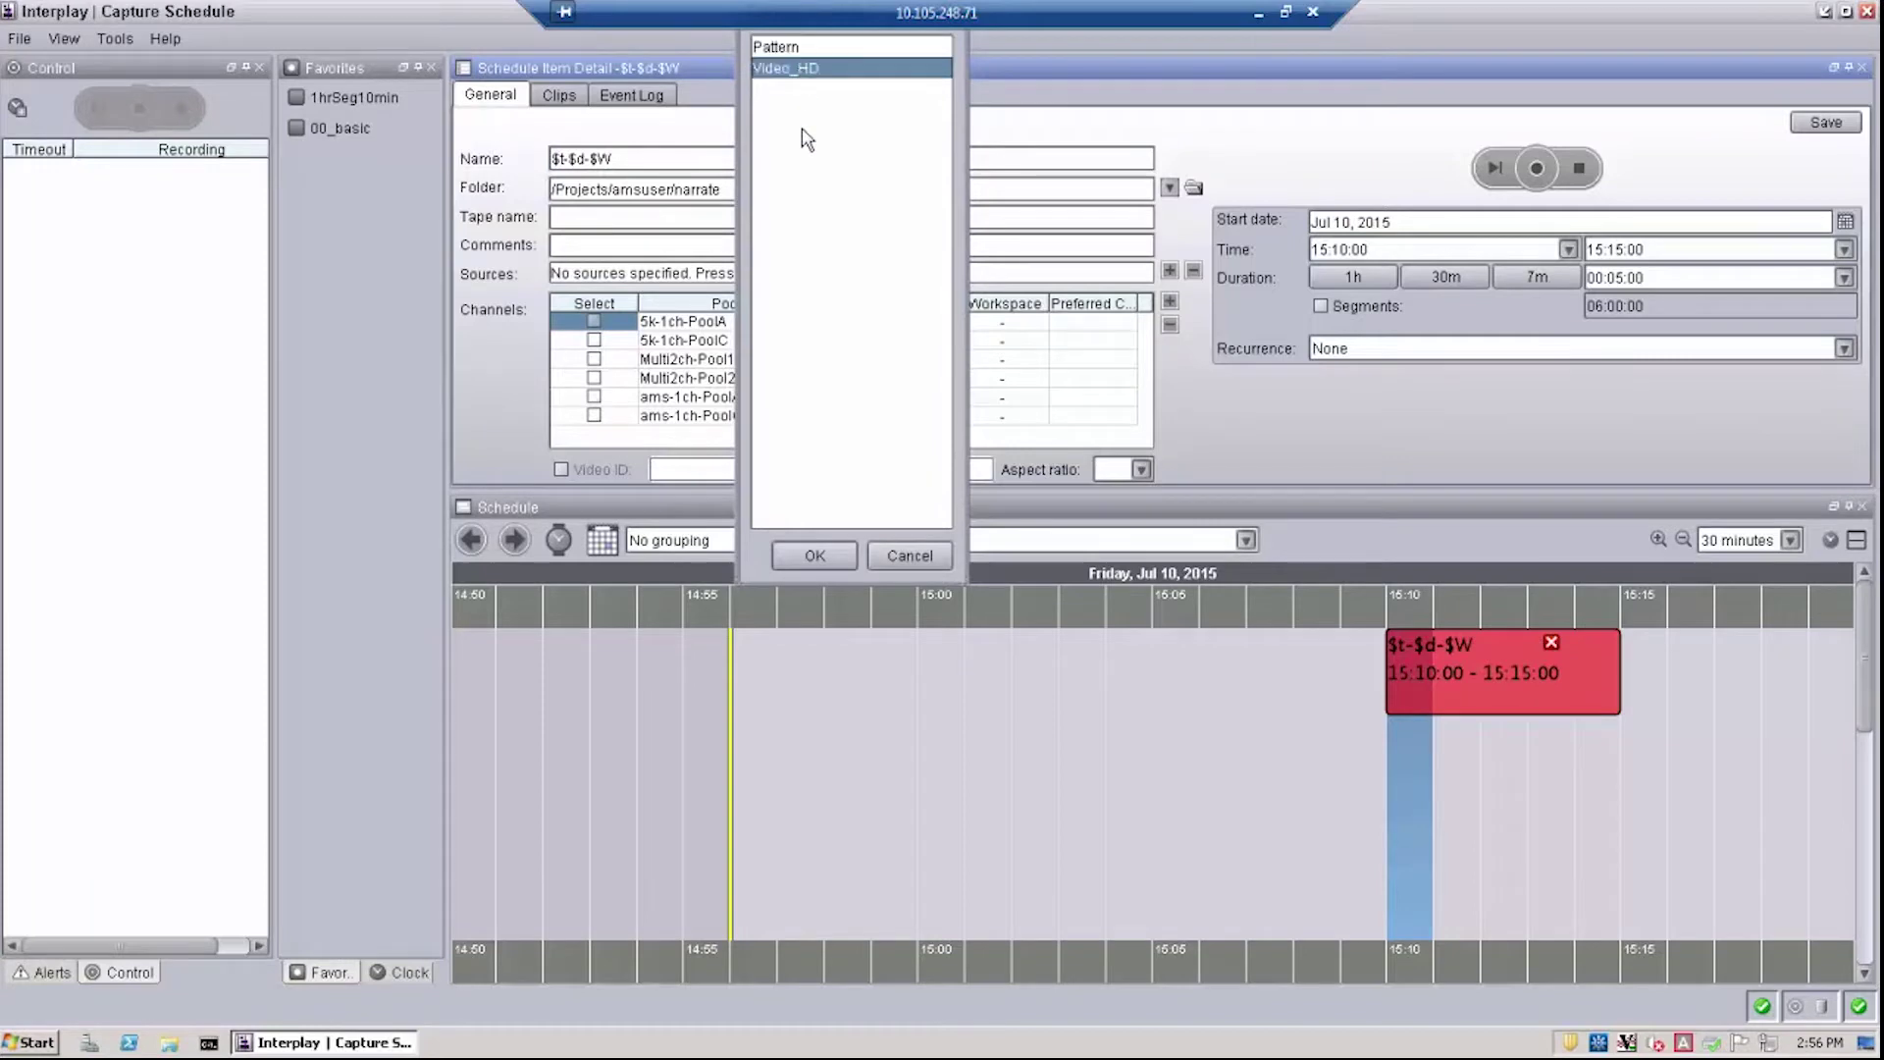
left_click(842, 556)
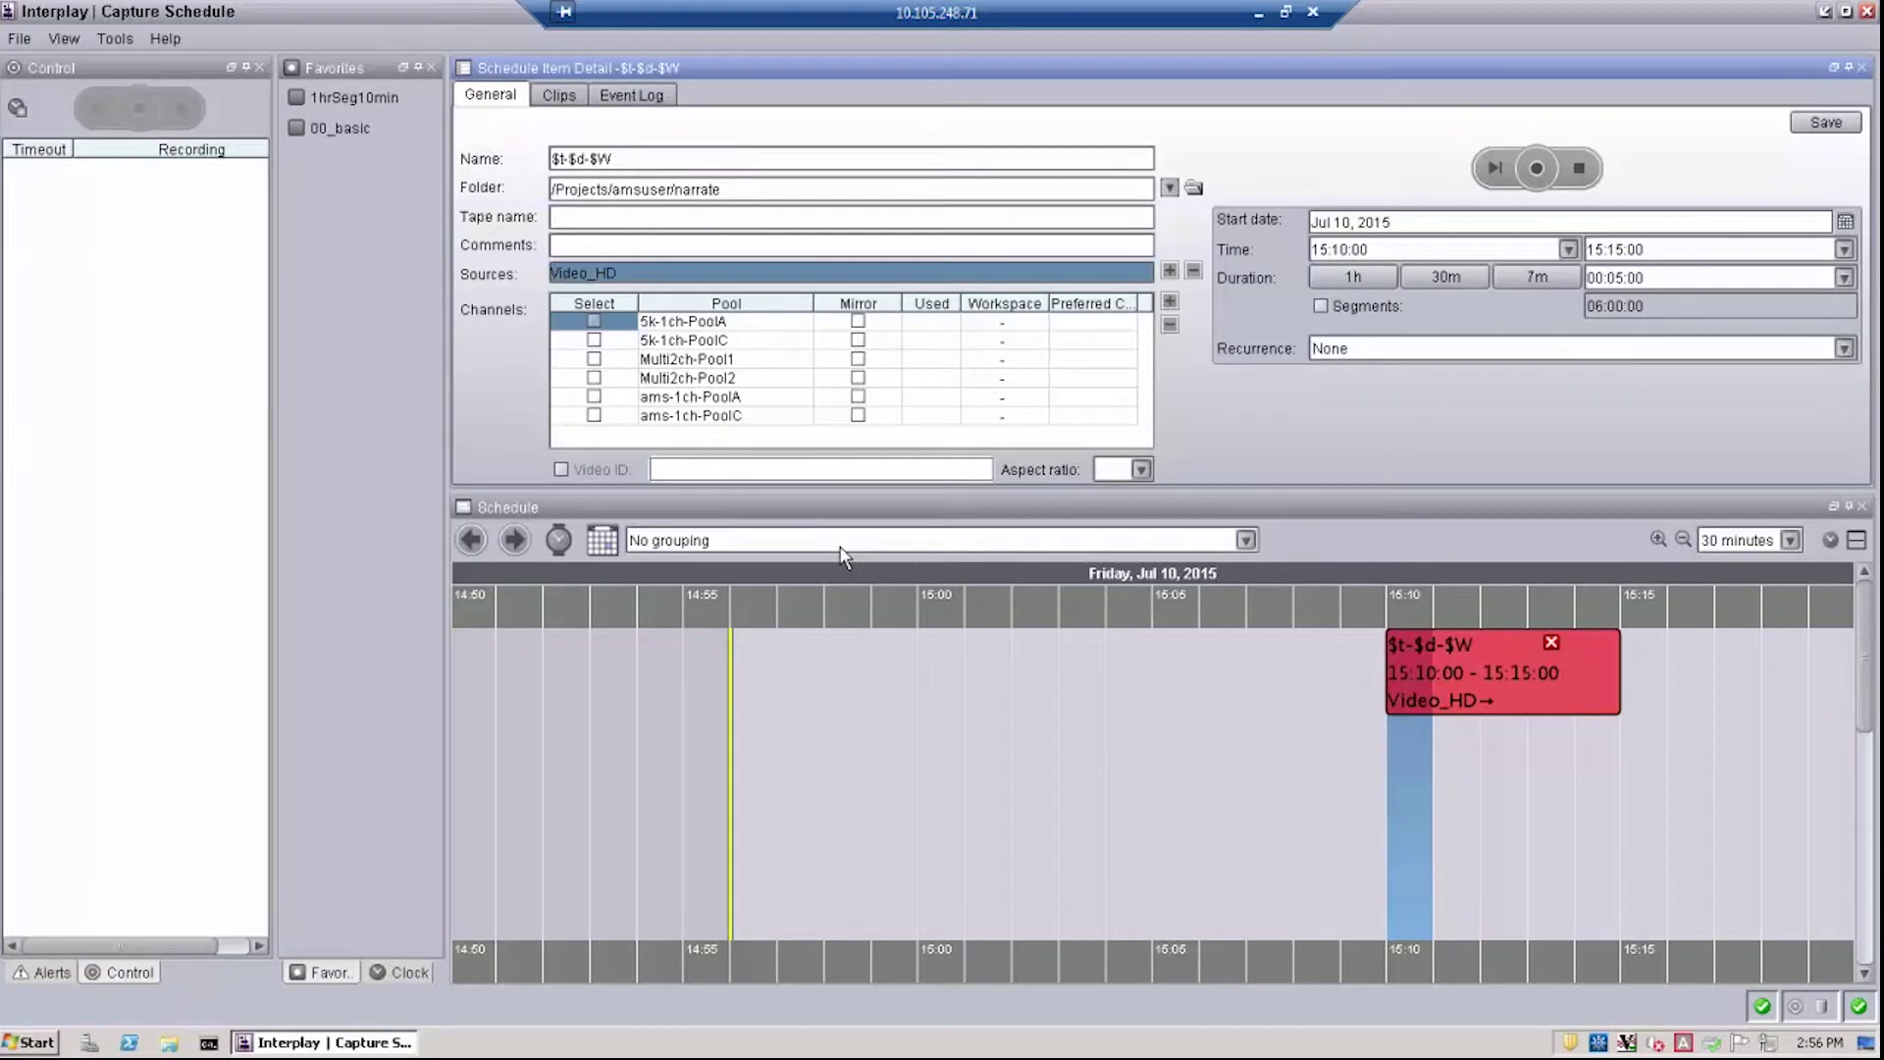
left_click(595, 322)
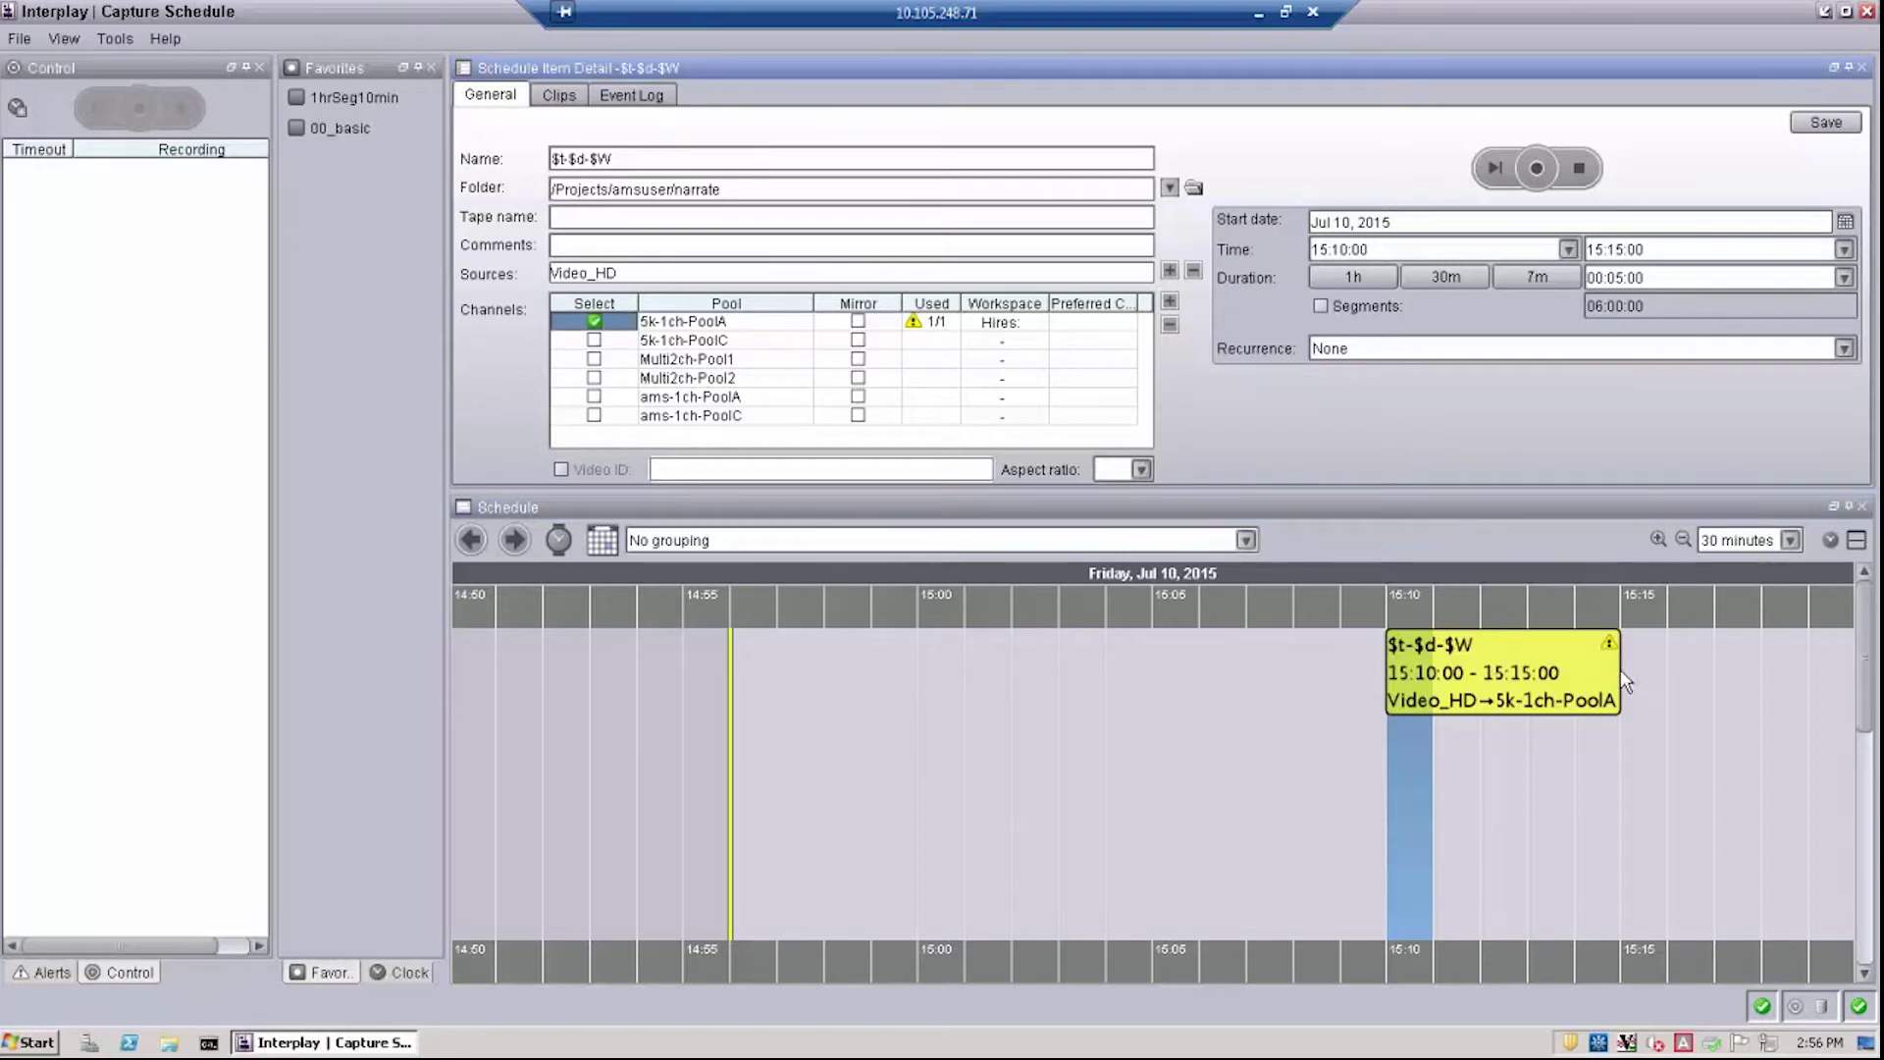
Step: Move the recording start to 15:05, try 7- and 30-minute durations, and prefix the name with 5k
left_click_drag(1622, 669, 1712, 673)
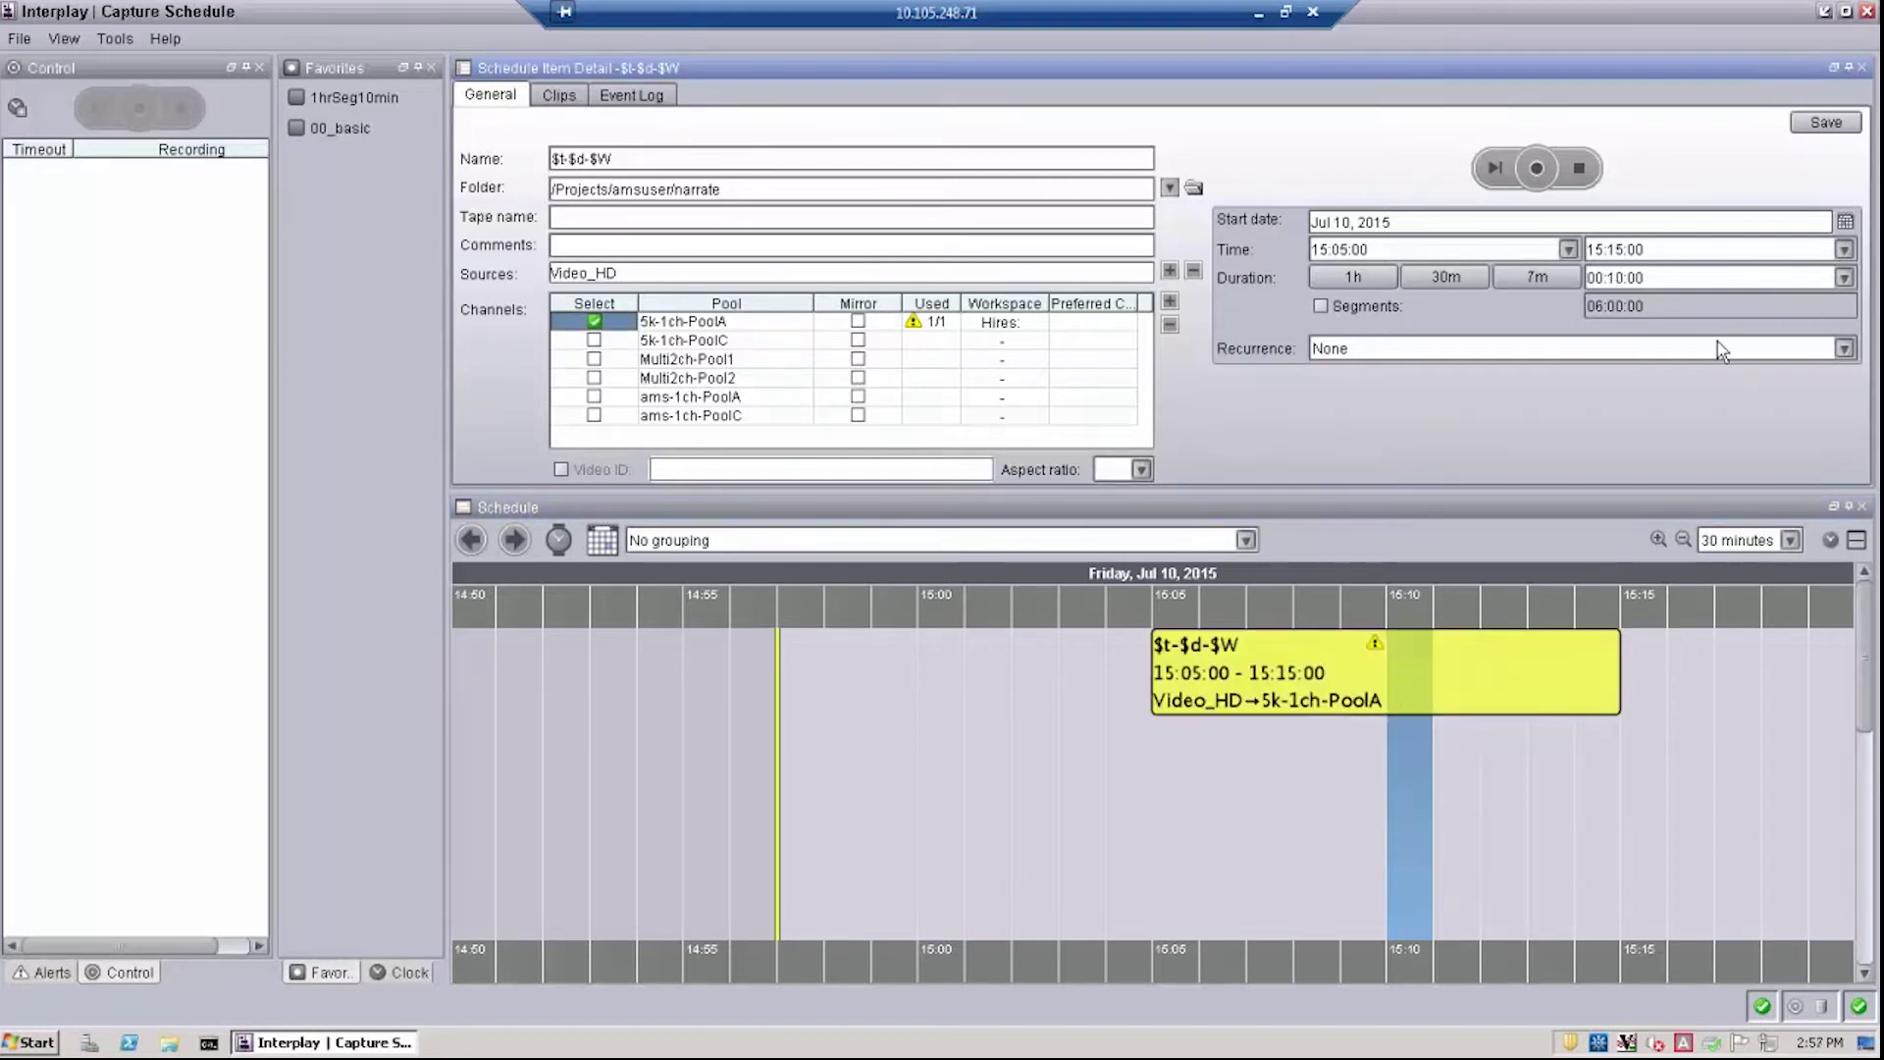
left_click(1845, 277)
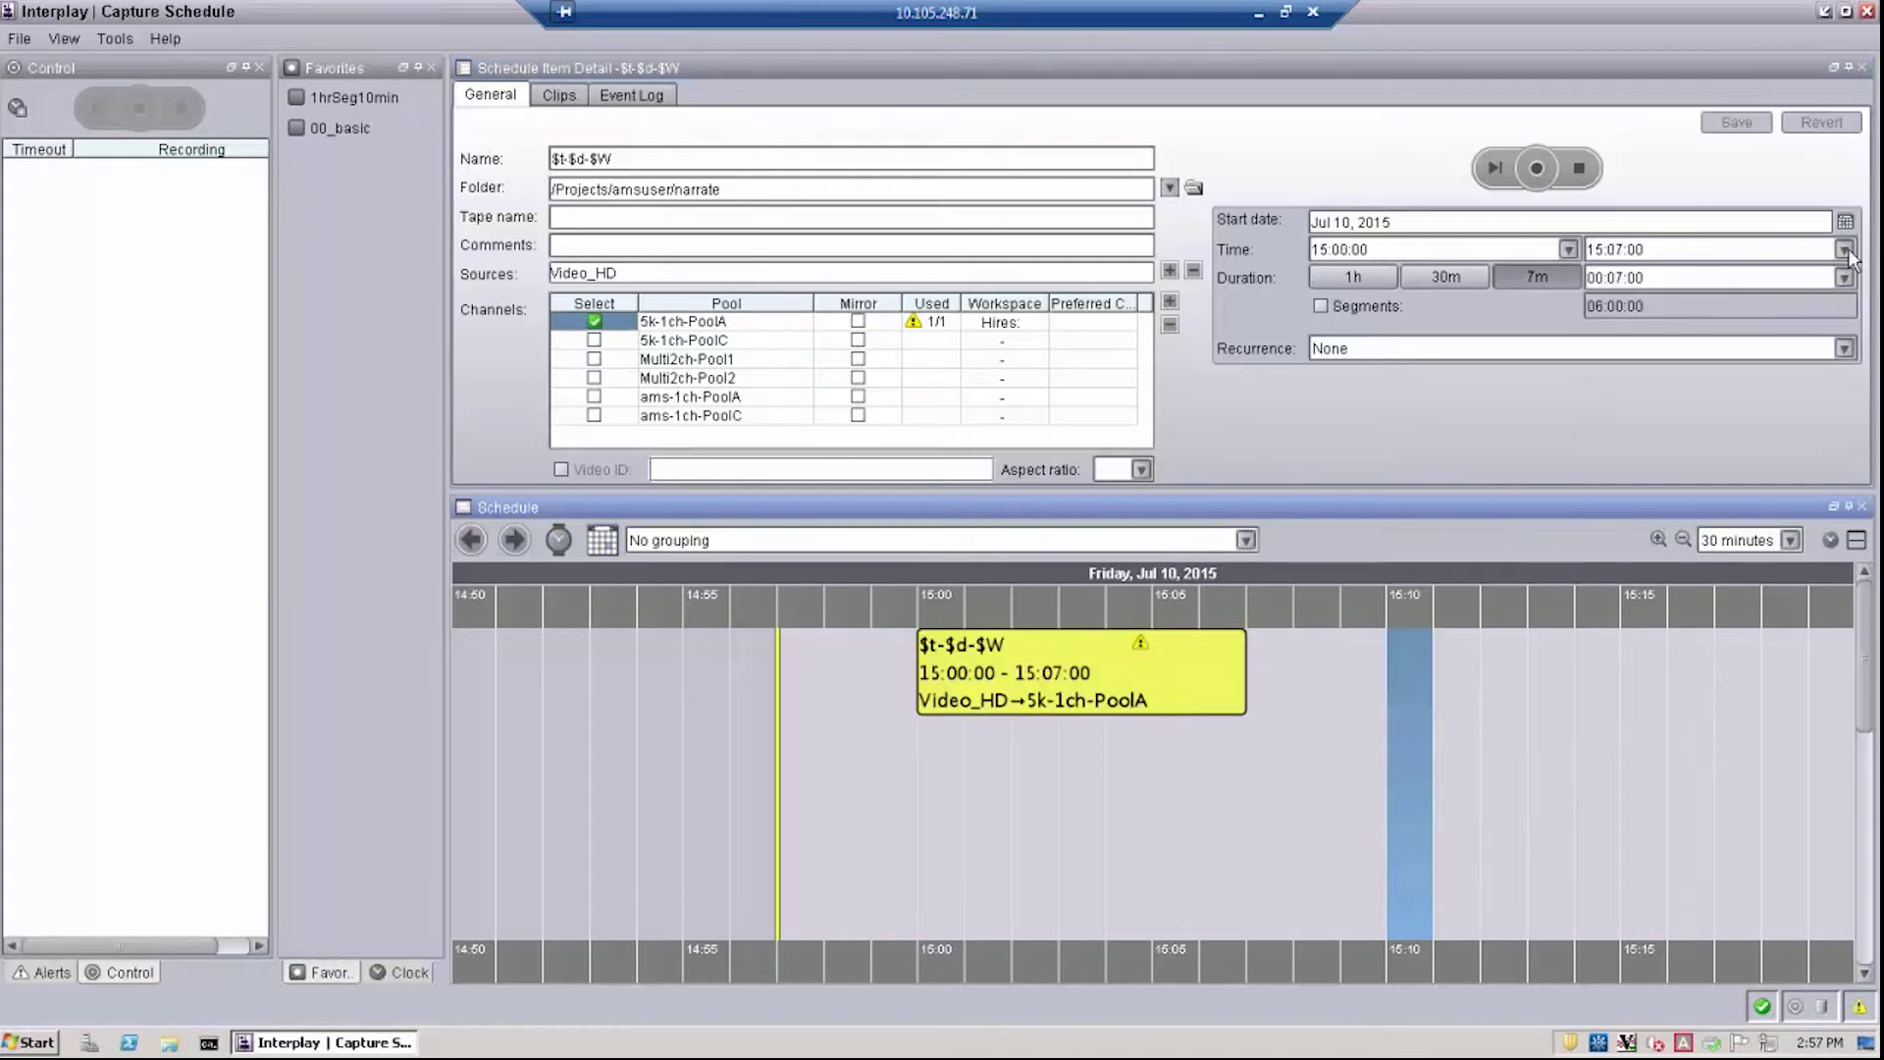
left_click(1845, 249)
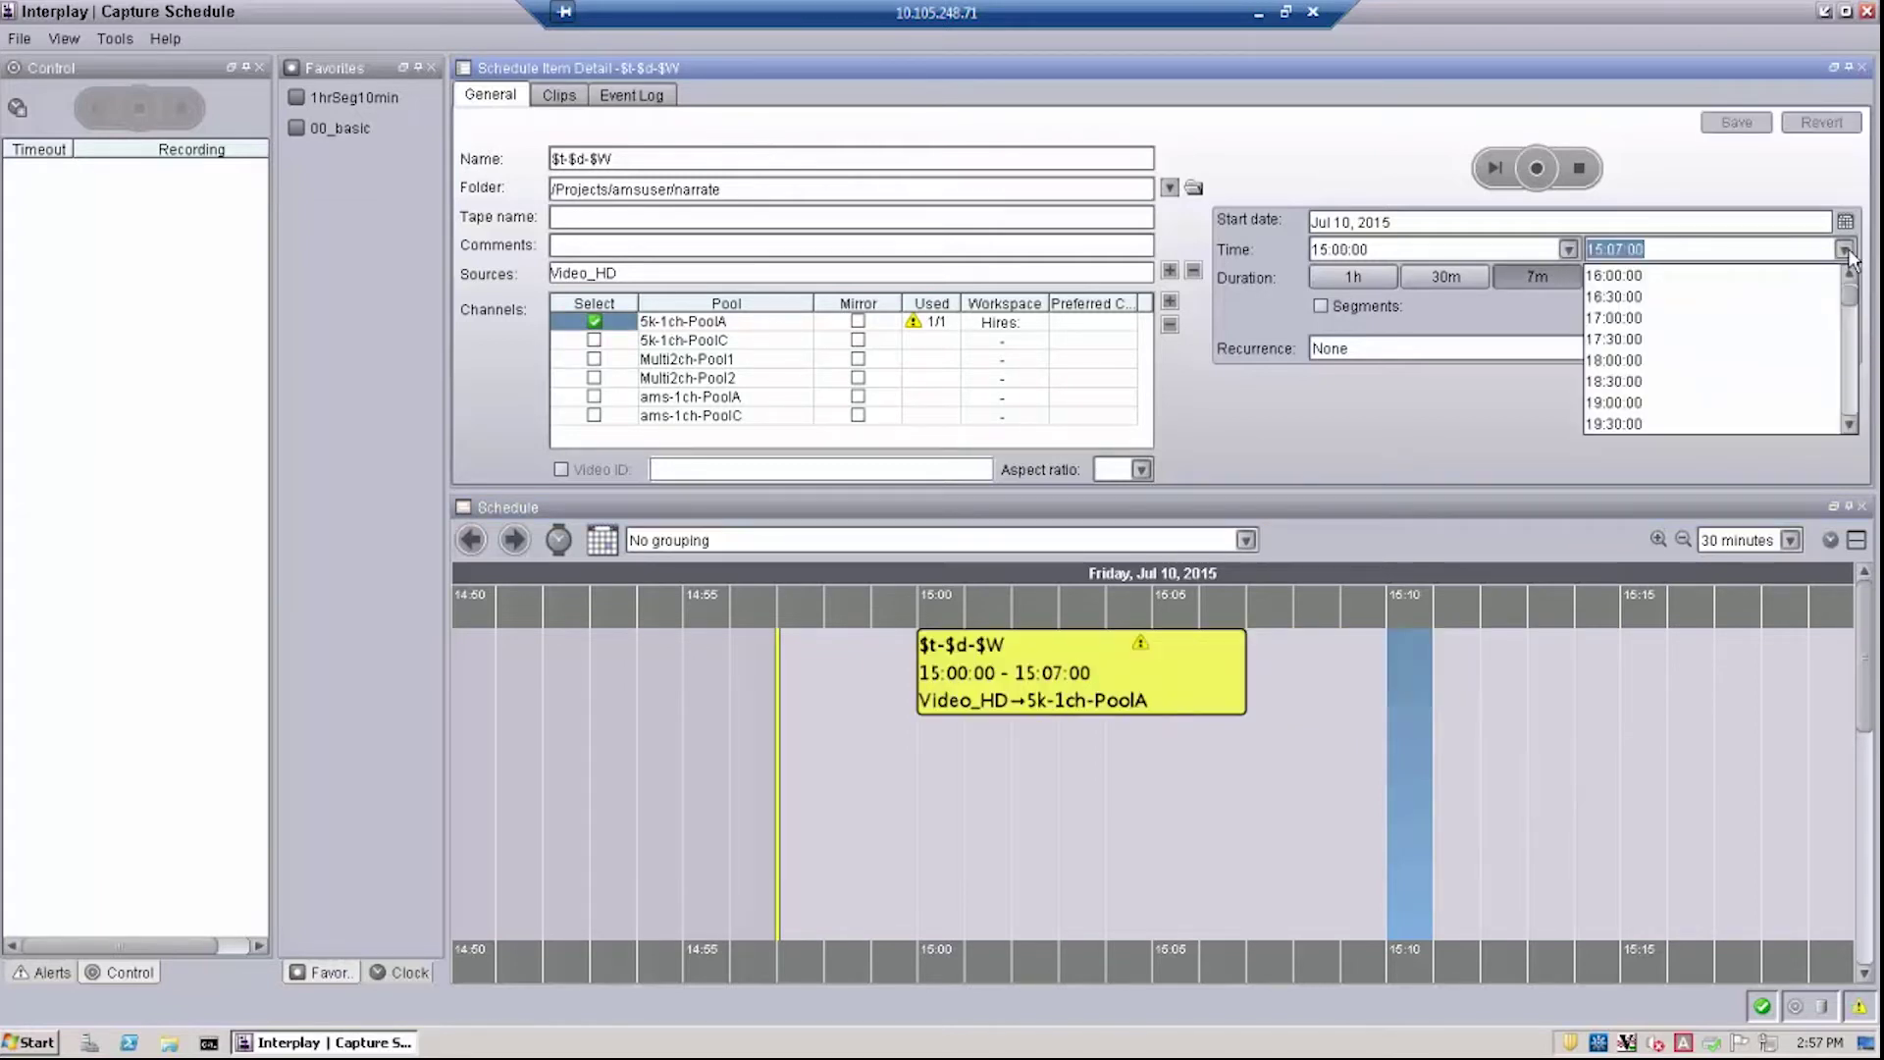
left_click(1851, 273)
left_click(1618, 275)
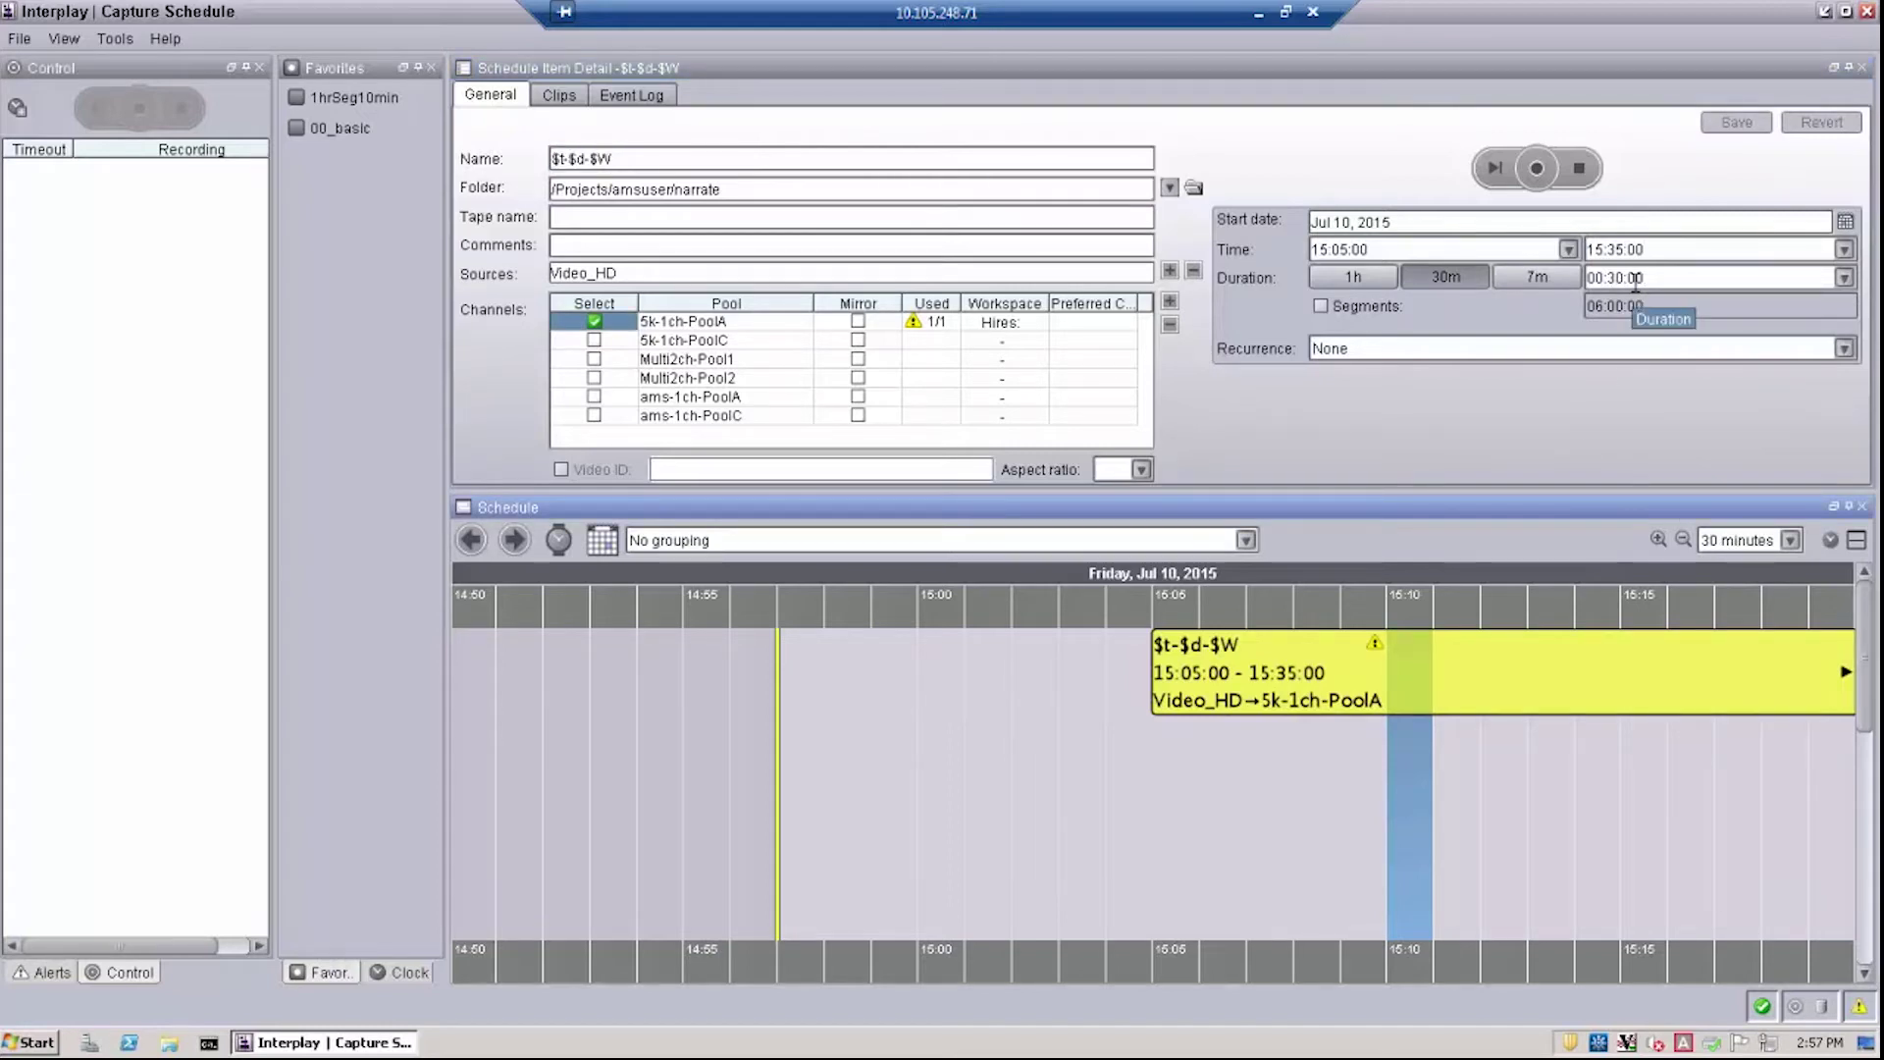
left_click(1528, 285)
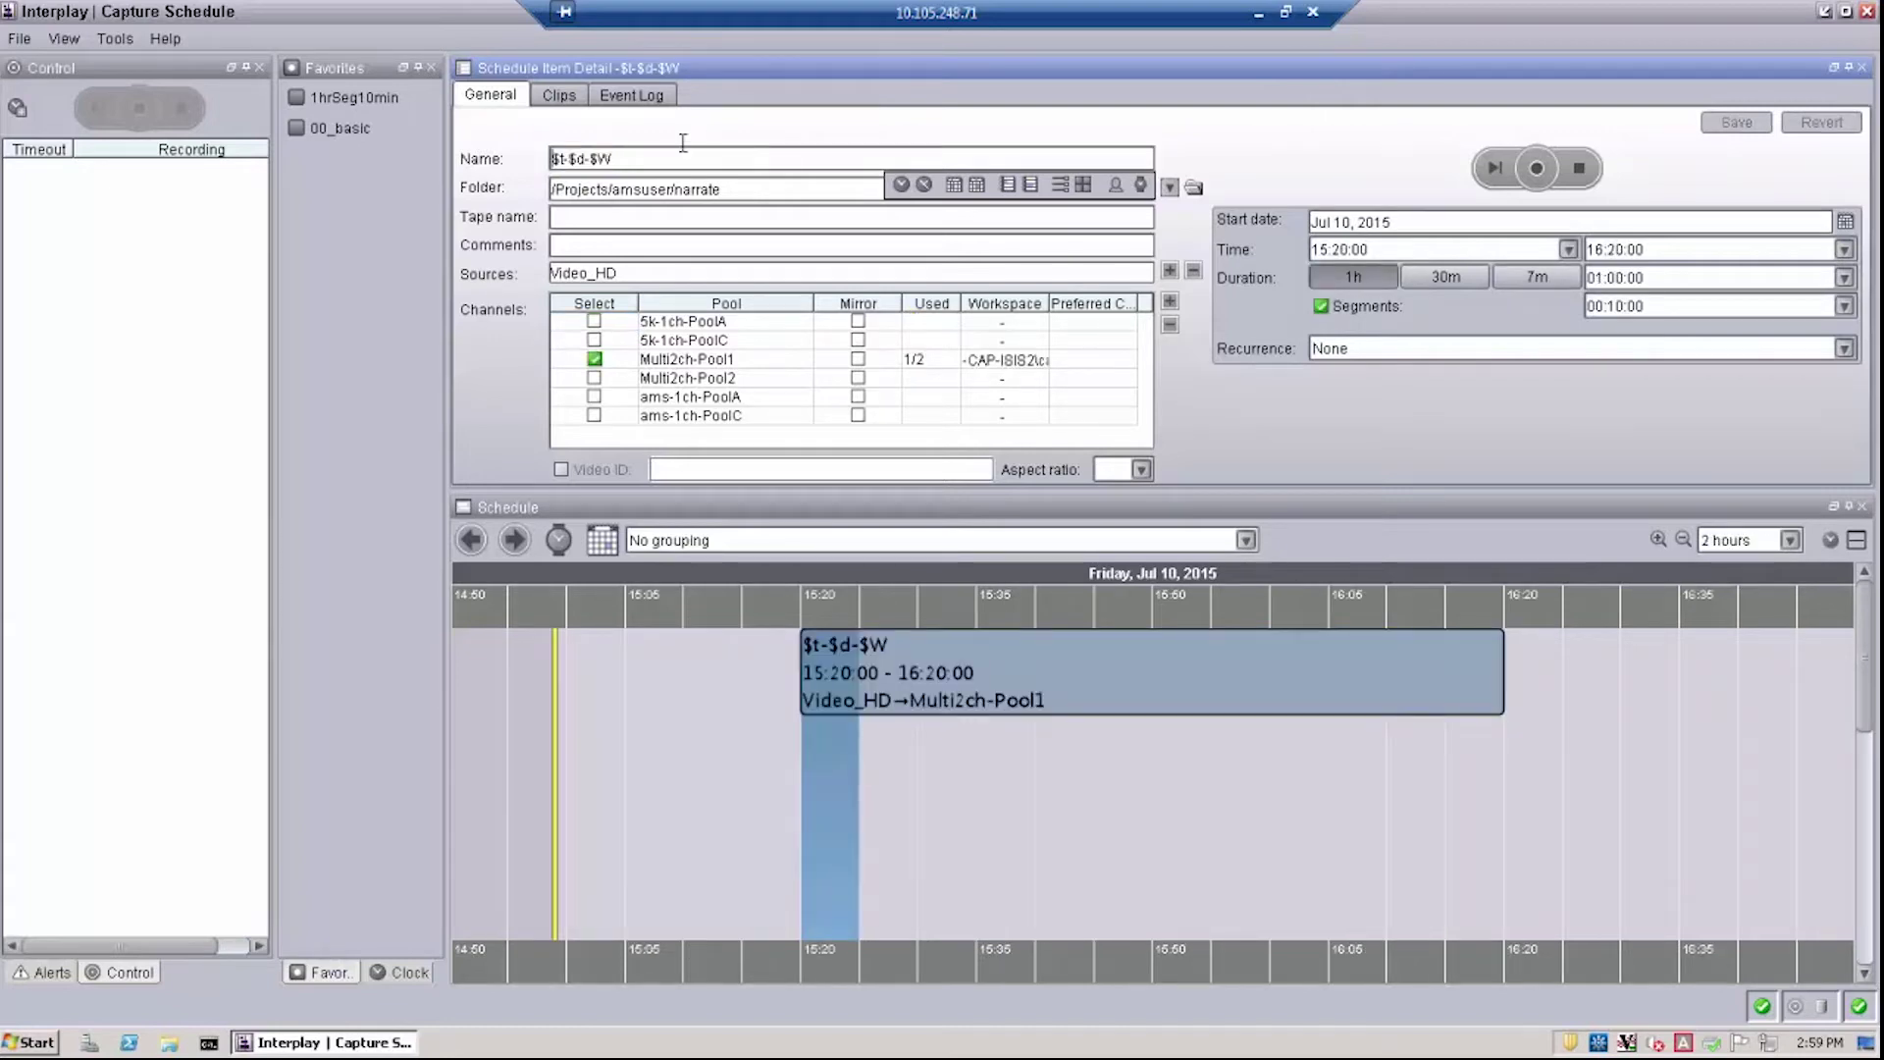
type("5k")
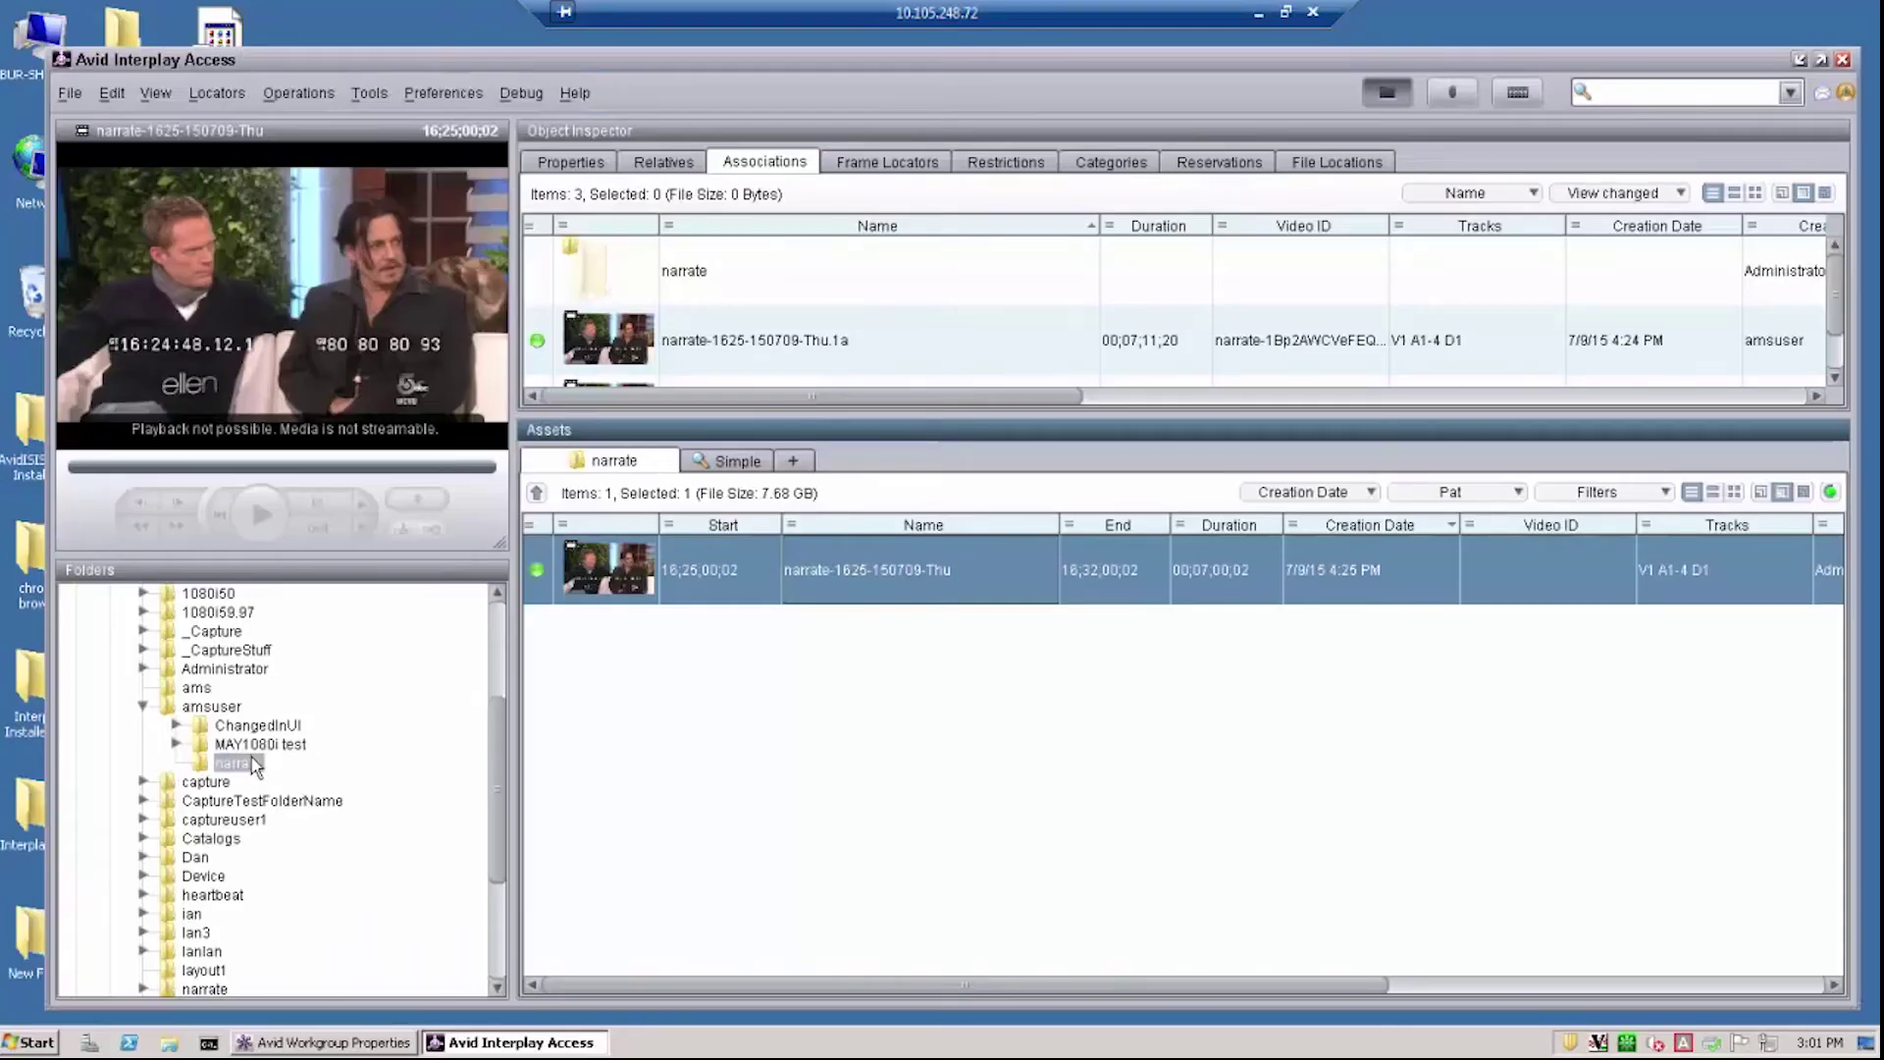
Step: In Interplay Access, add the MAY1080i test folder to the selection beside narrate
left_click(253, 743, "ctrl")
scroll(496, 748, "up", 10)
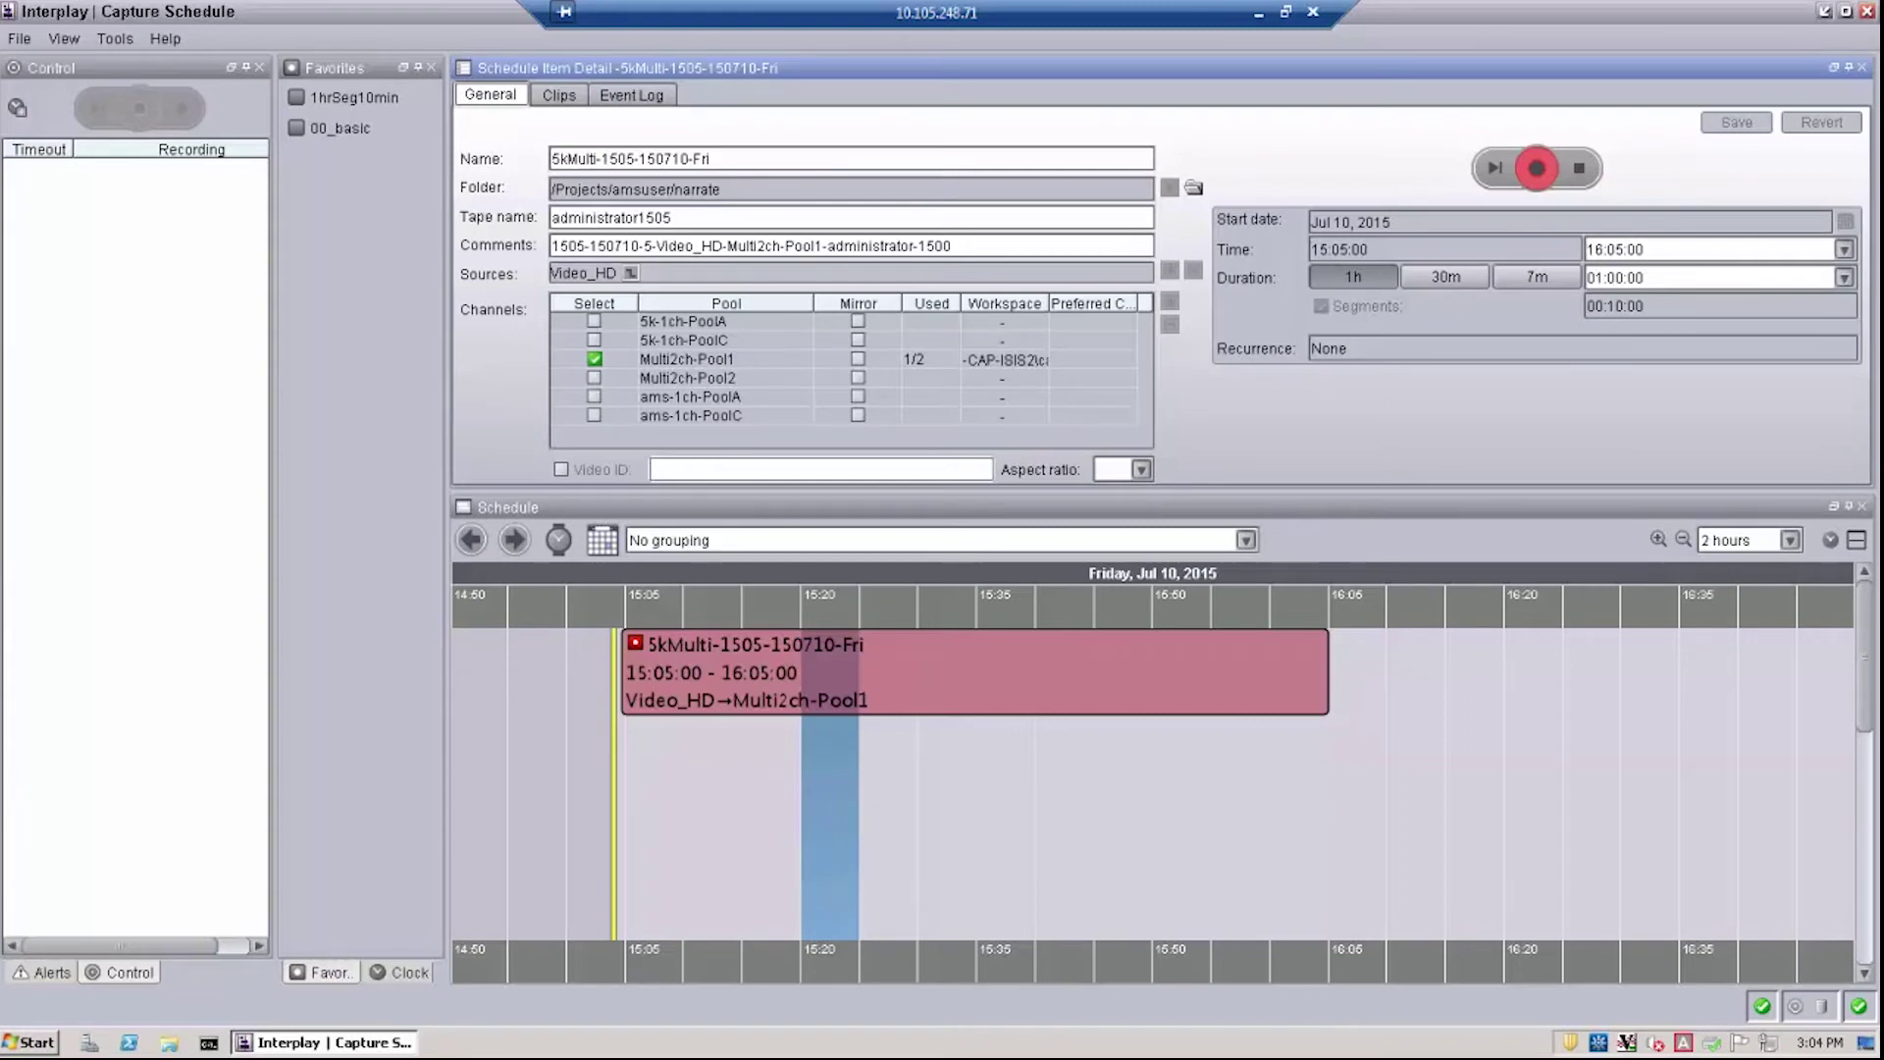
Step: Refresh the 5kMulti recording's Event Log, then return to its General details
left_click(644, 91)
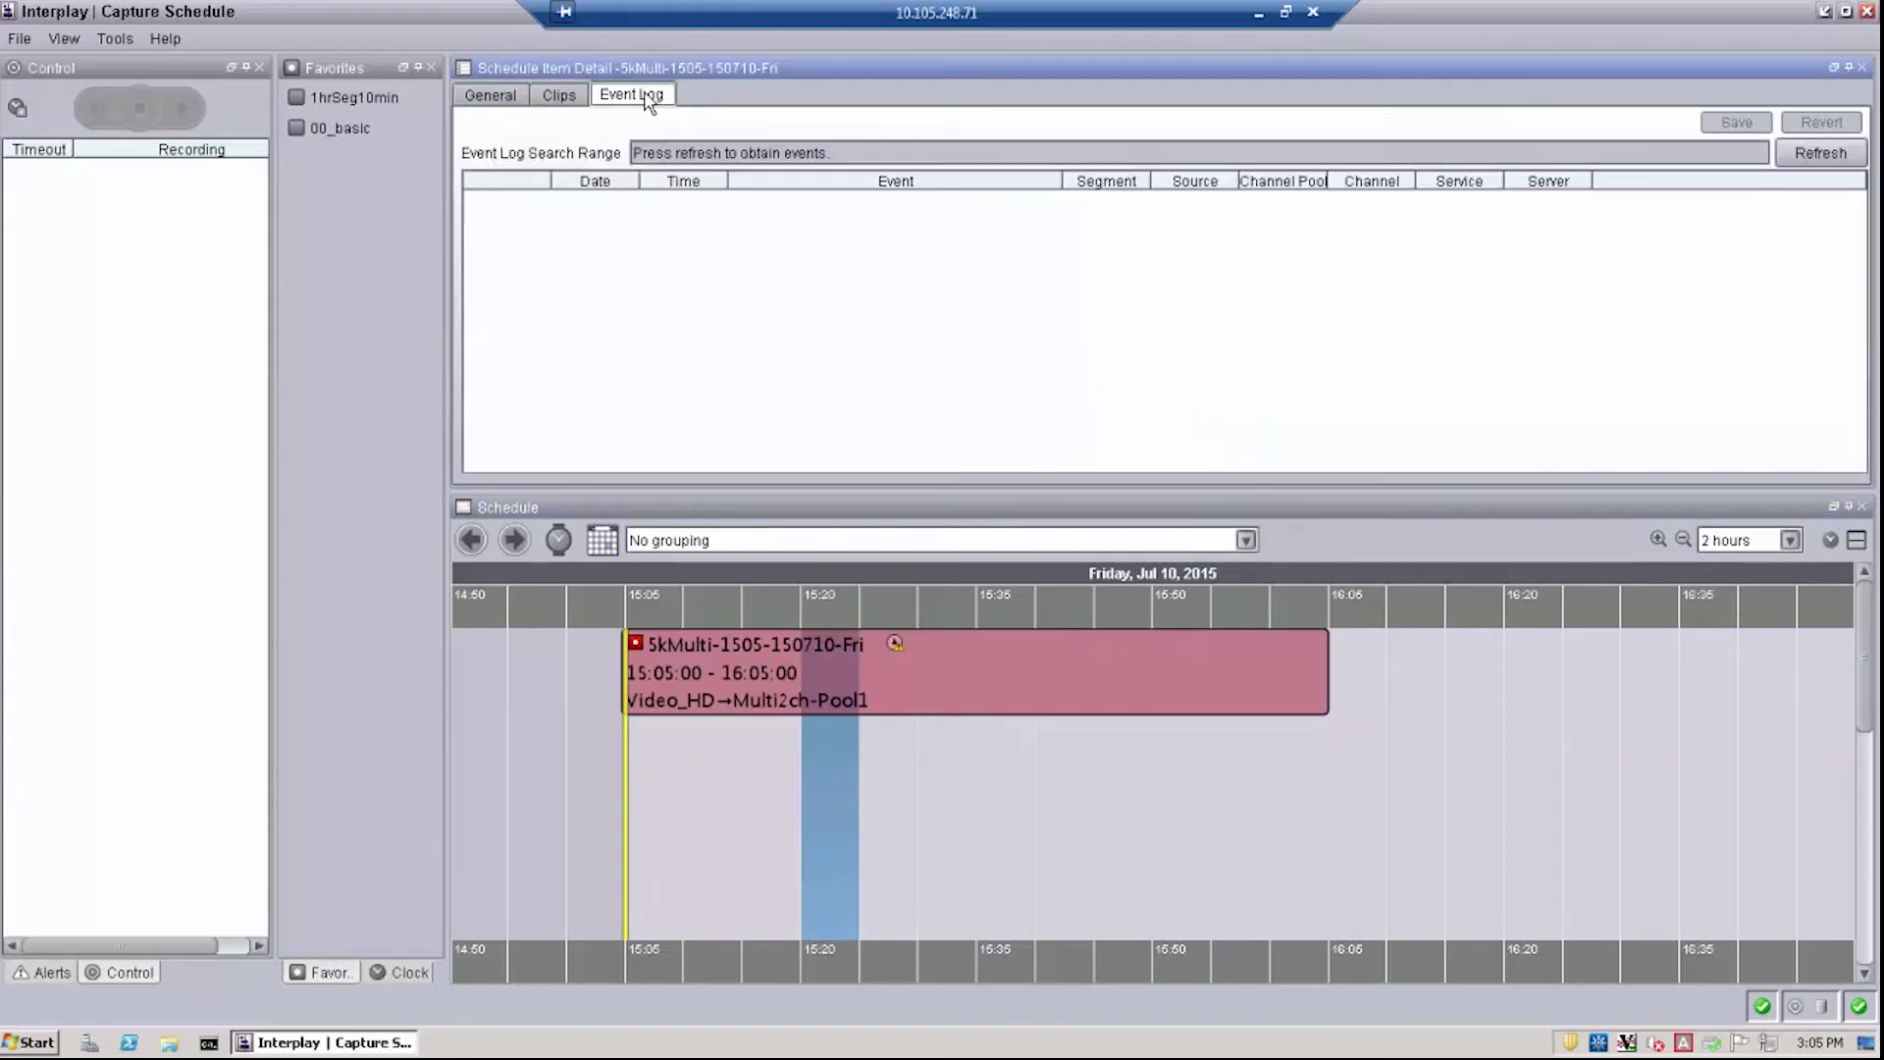
left_click(1816, 153)
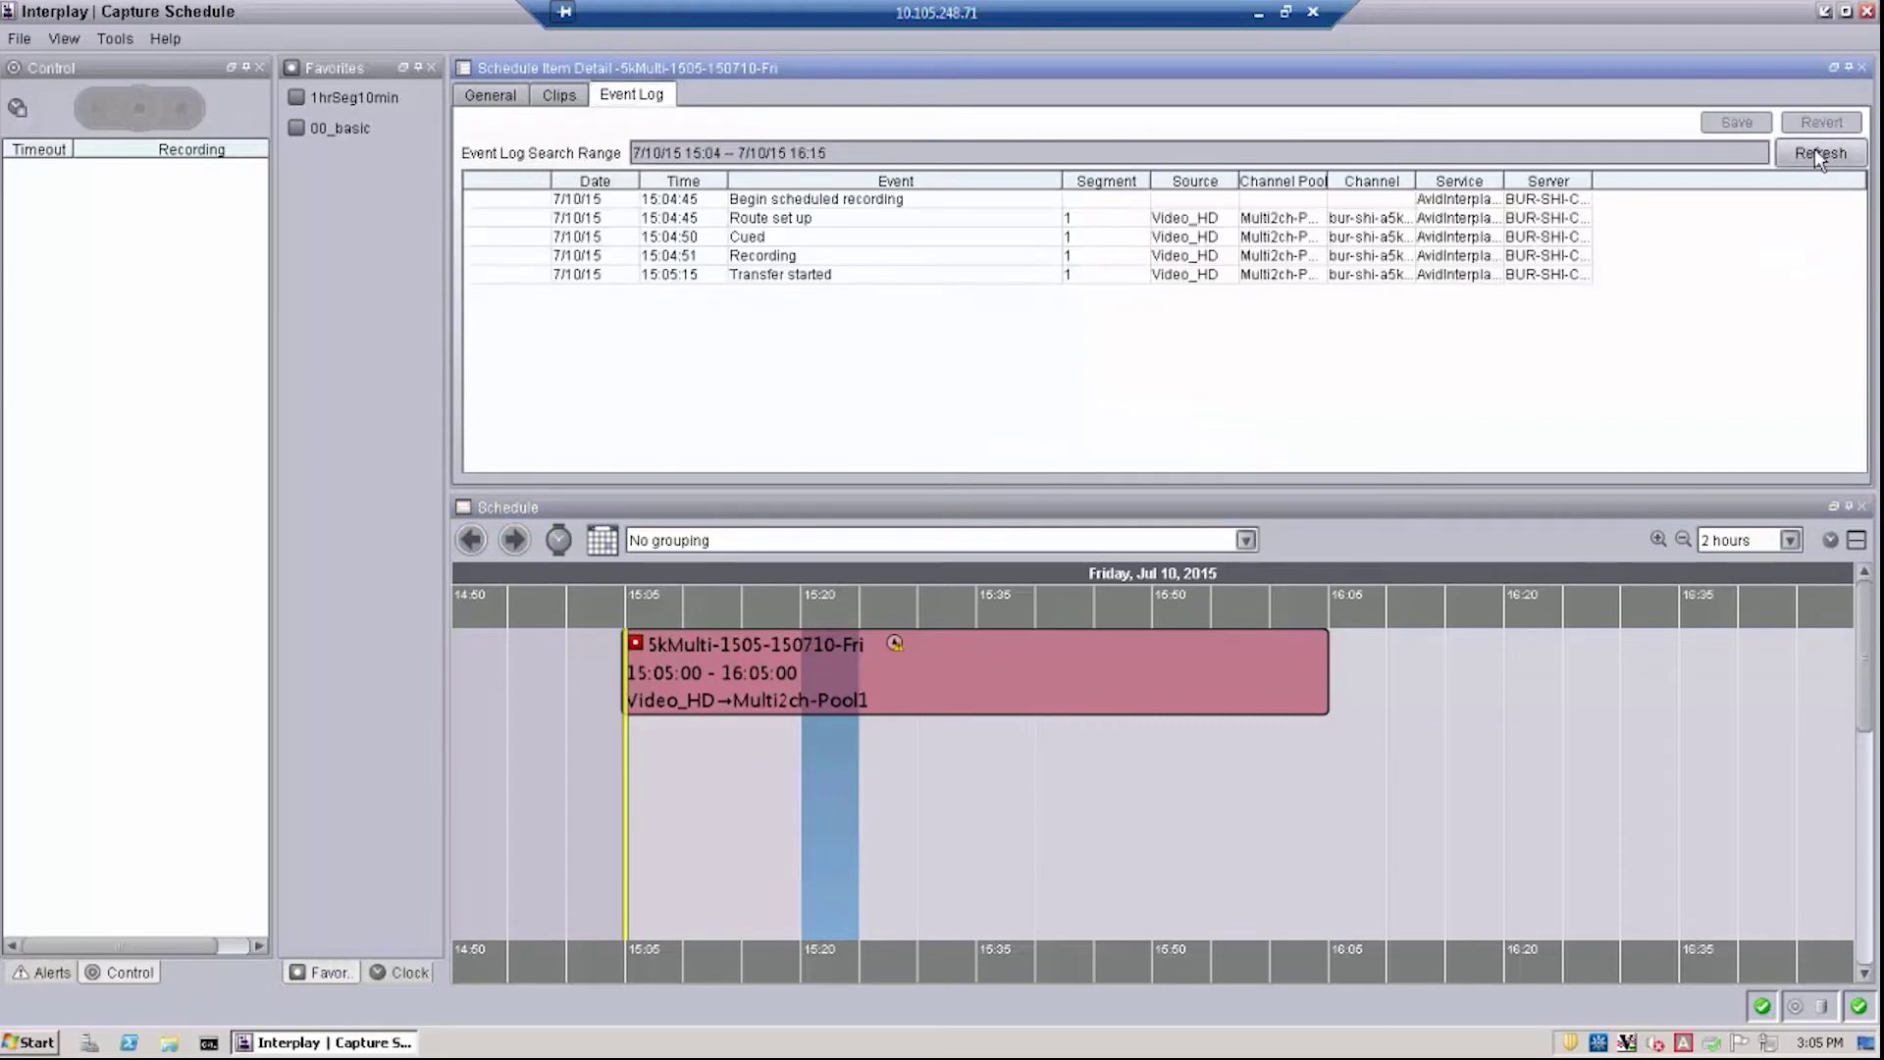
left_click(1135, 661)
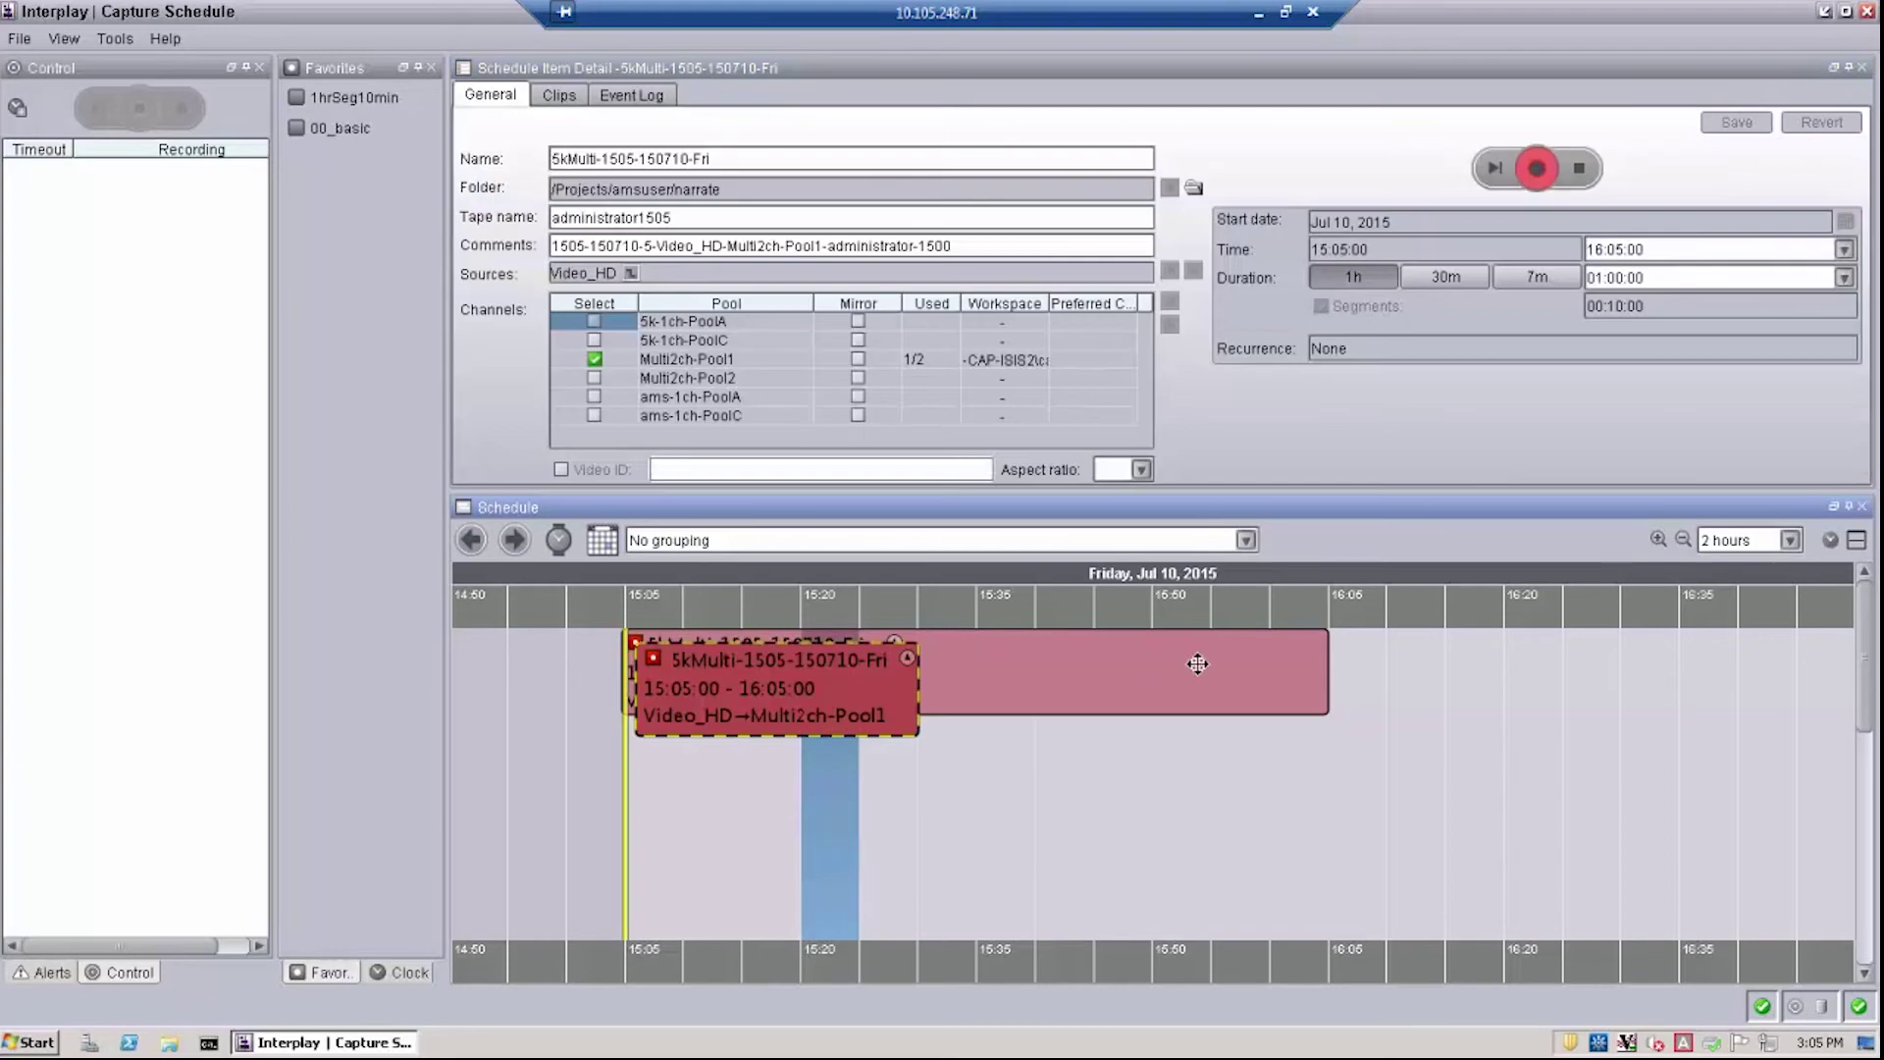
Step: Shorten the recording so it ends at 15:25, setting duration and end time to match
left_click_drag(1326, 656, 800, 646)
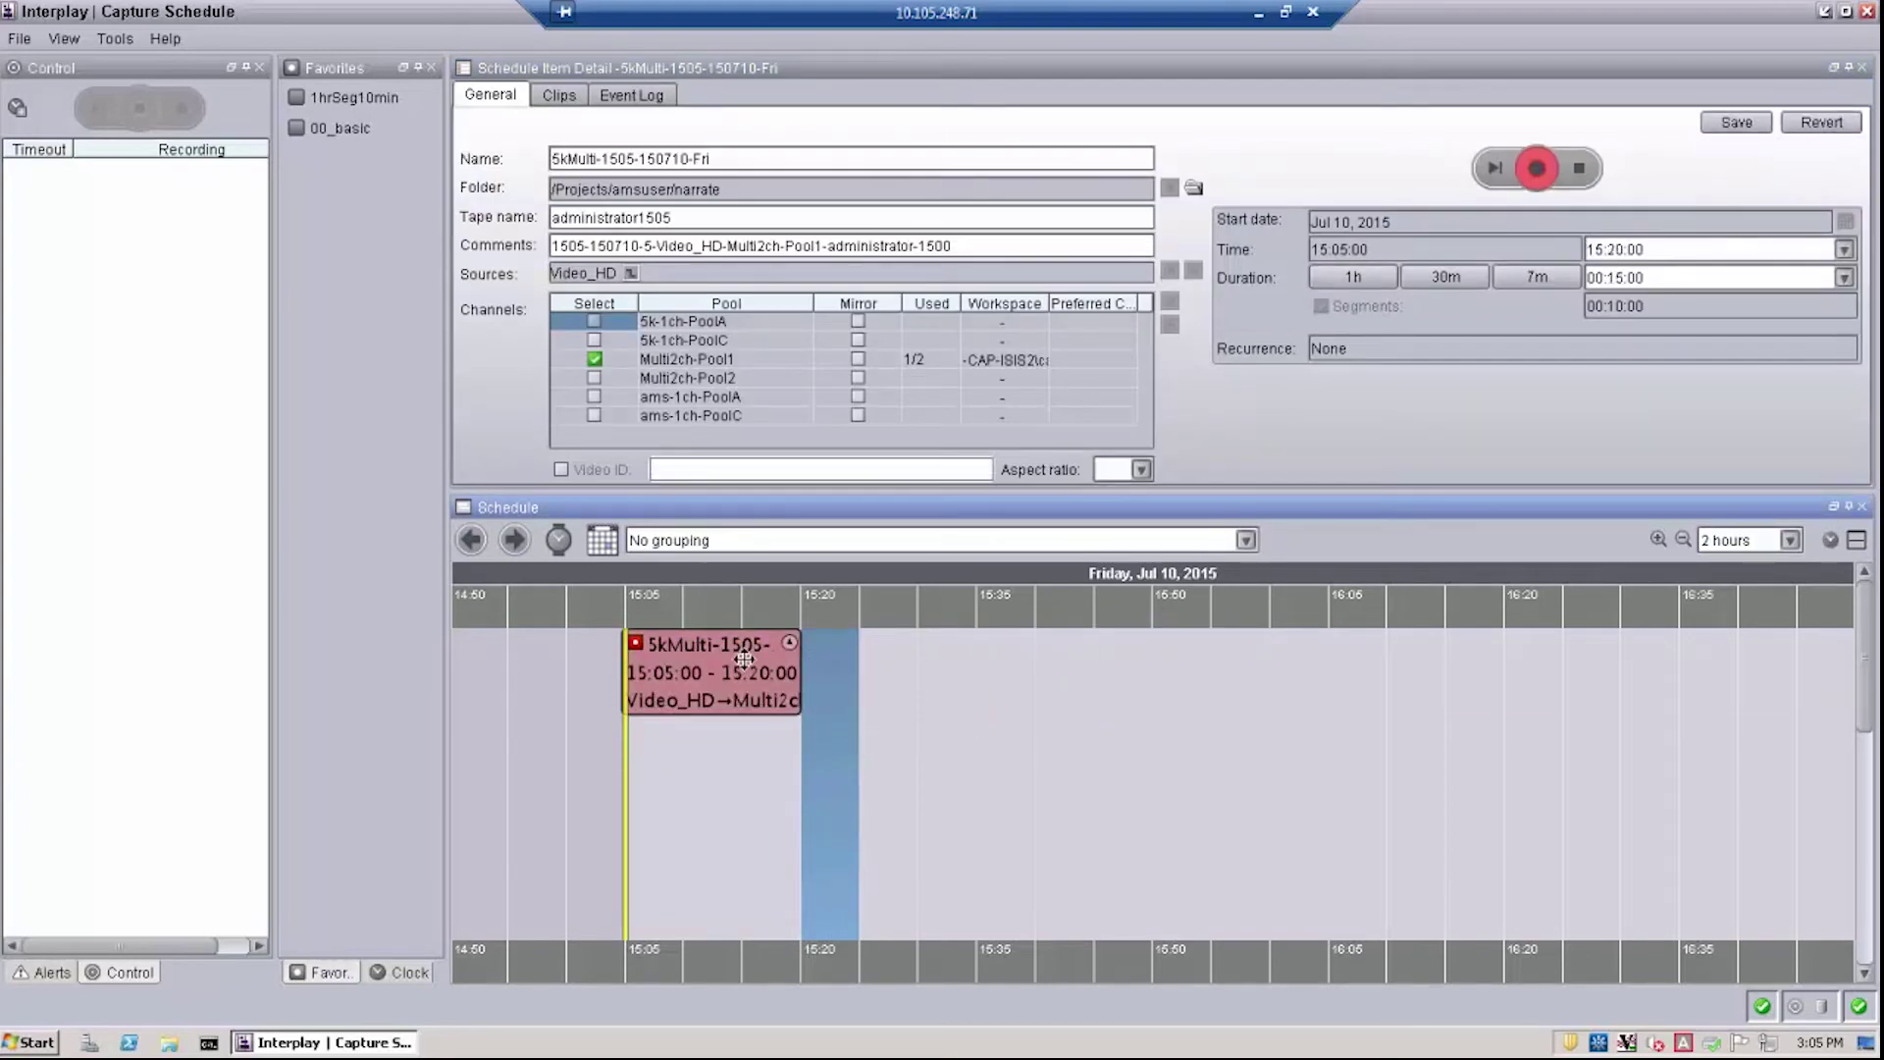
left_click(1844, 279)
left_click(1712, 303)
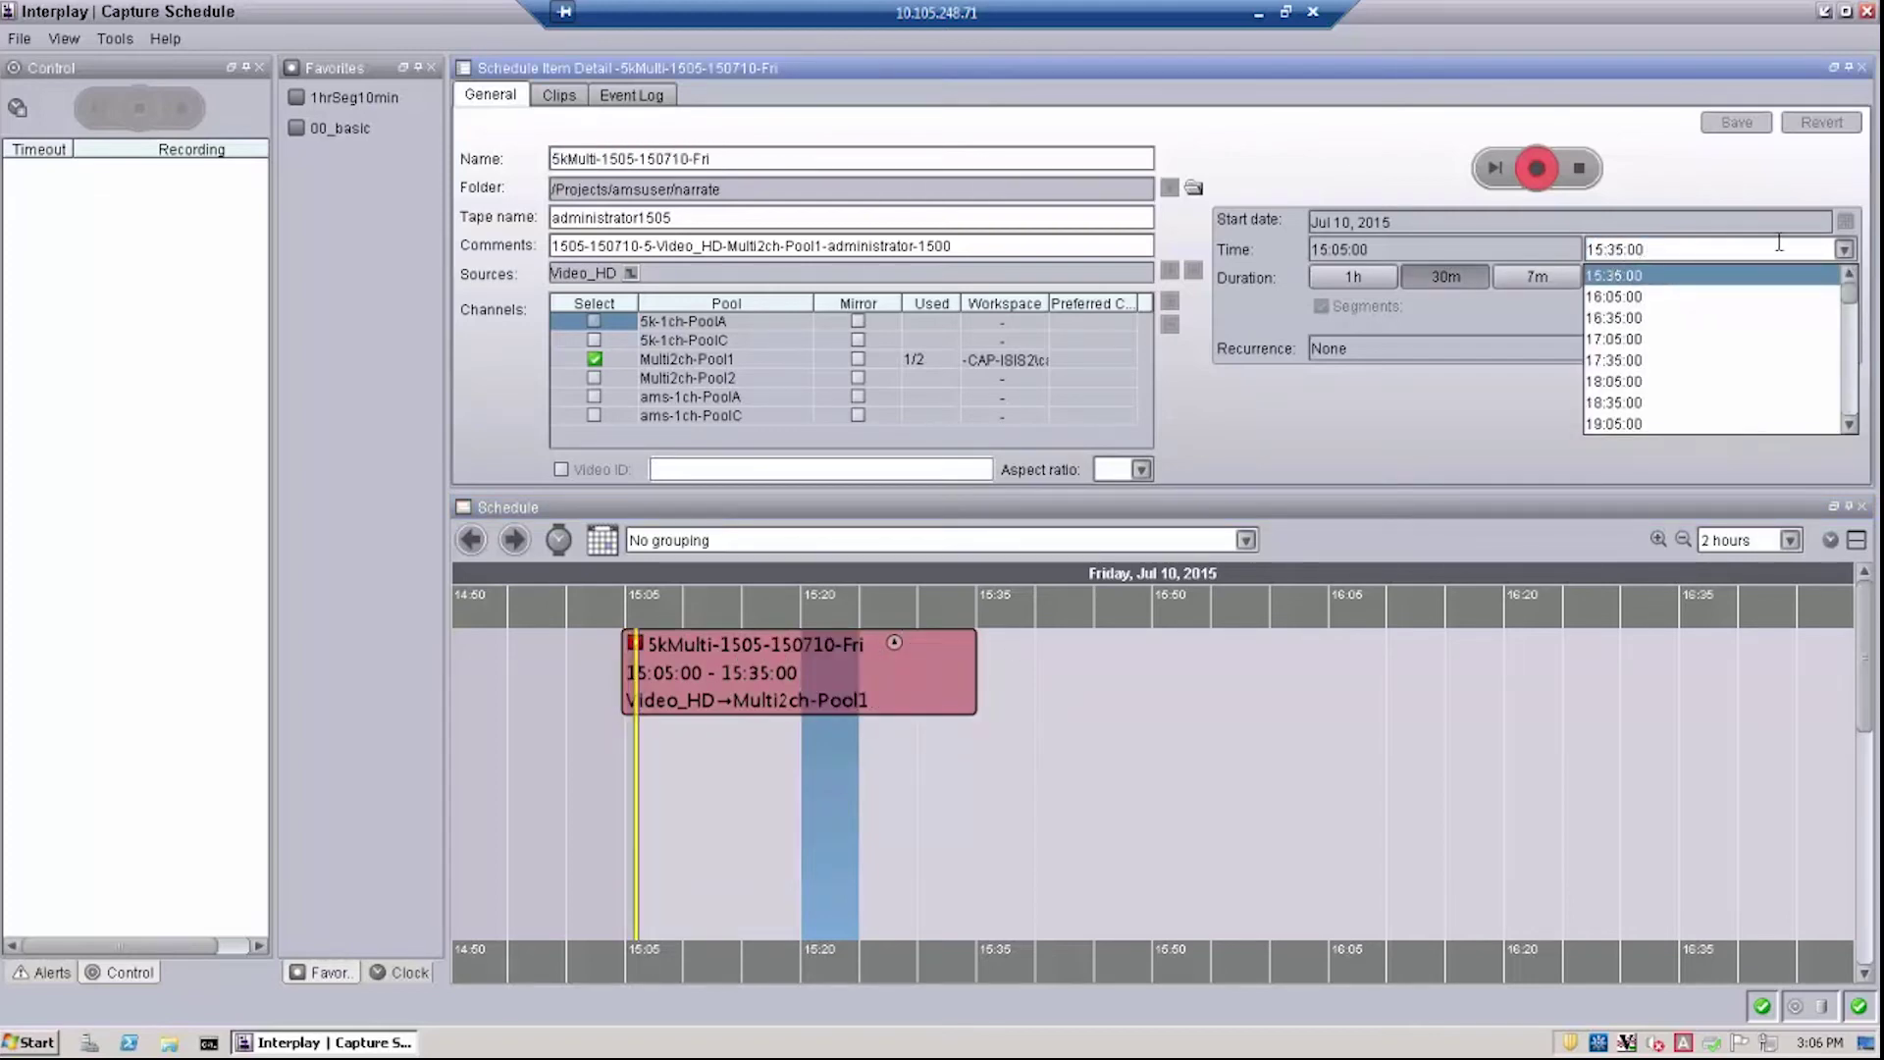
key("BackSpace")
type("2")
left_click(1736, 122)
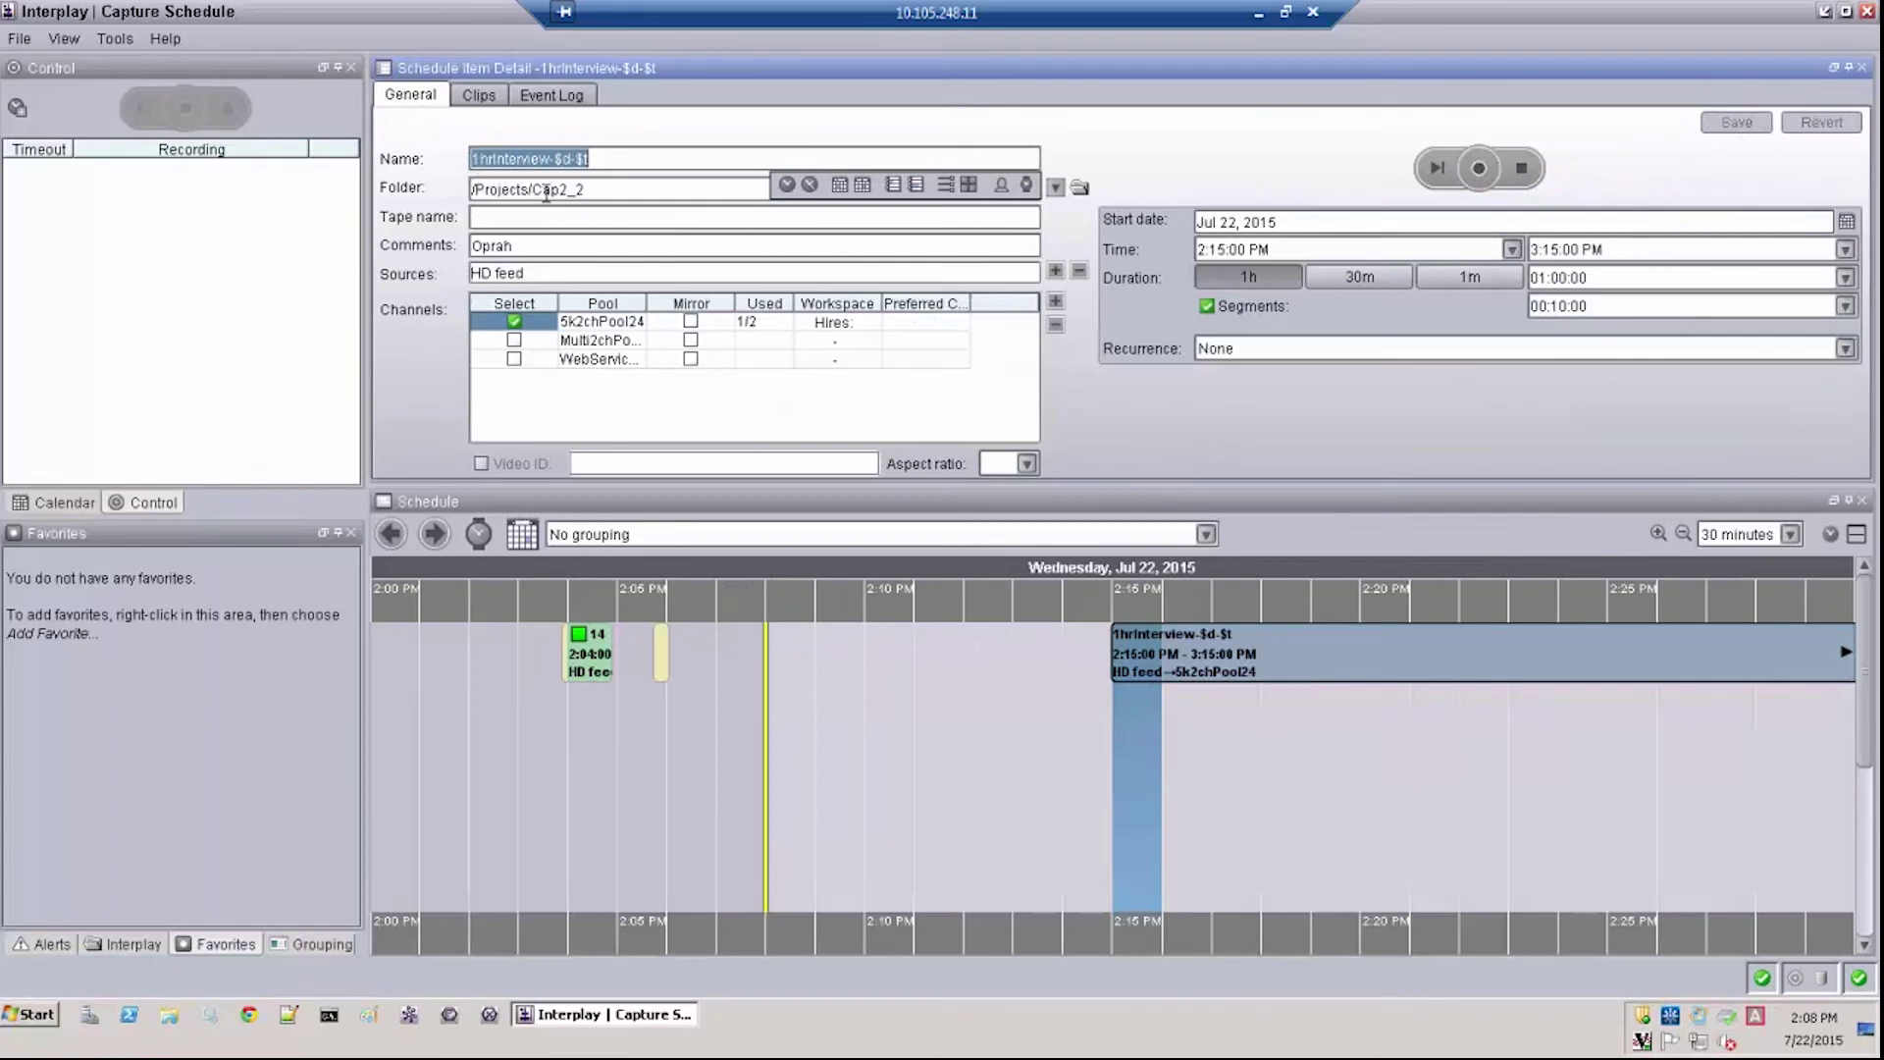
Step: Save the 1hrInterview recording's settings as a template named starting with 0Inter
left_click(610, 159)
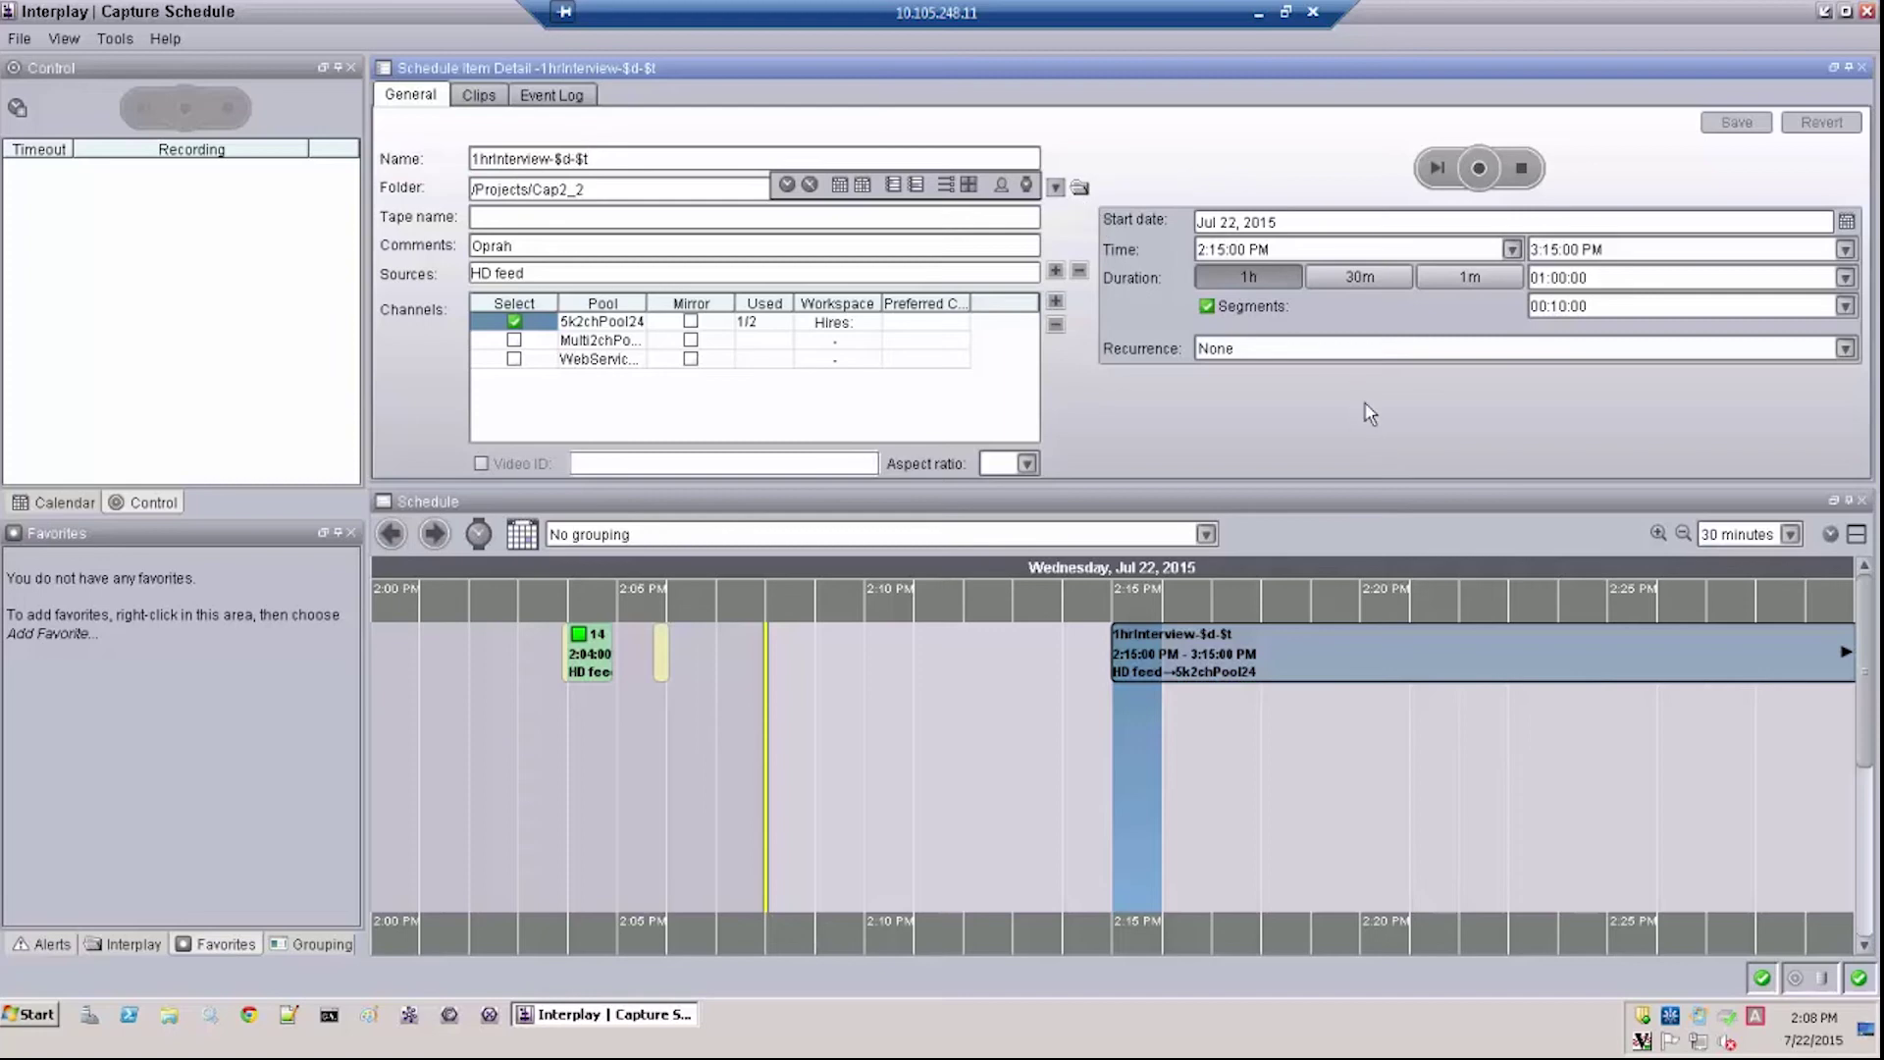
left_click(1204, 648)
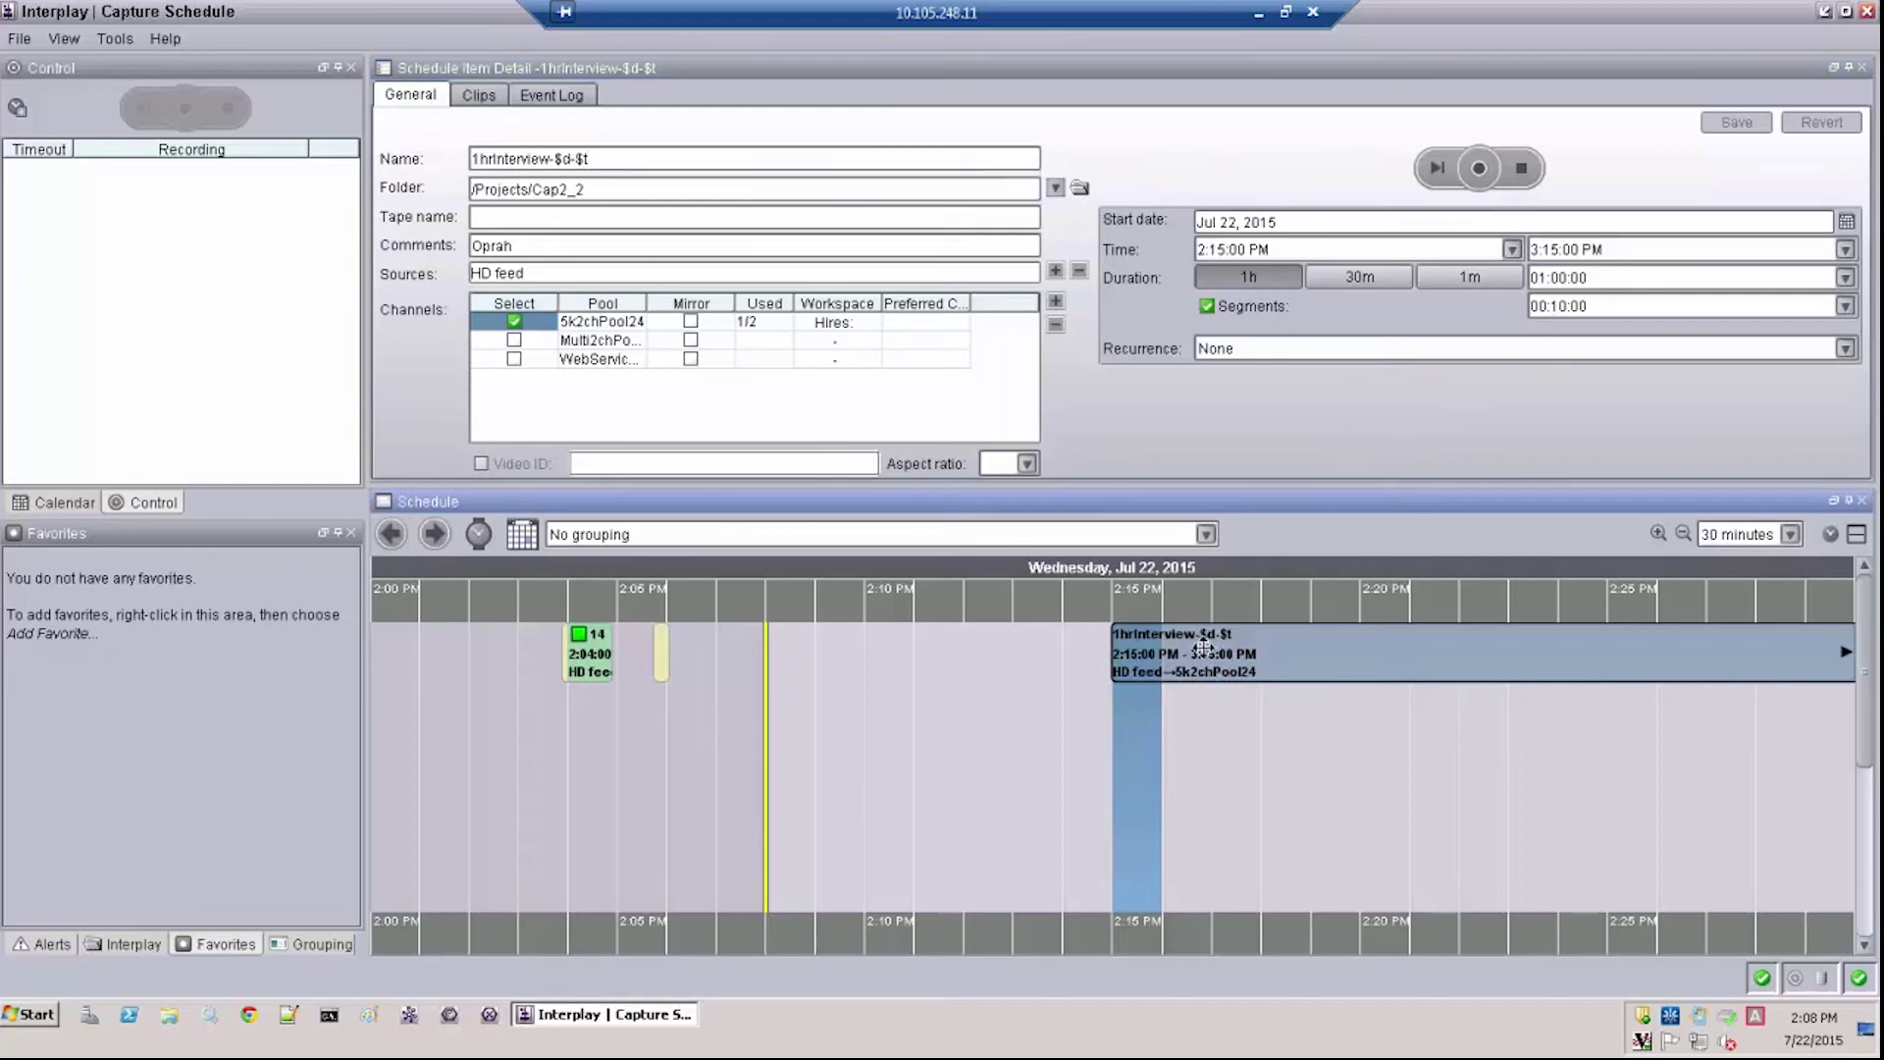
right_click(1204, 648)
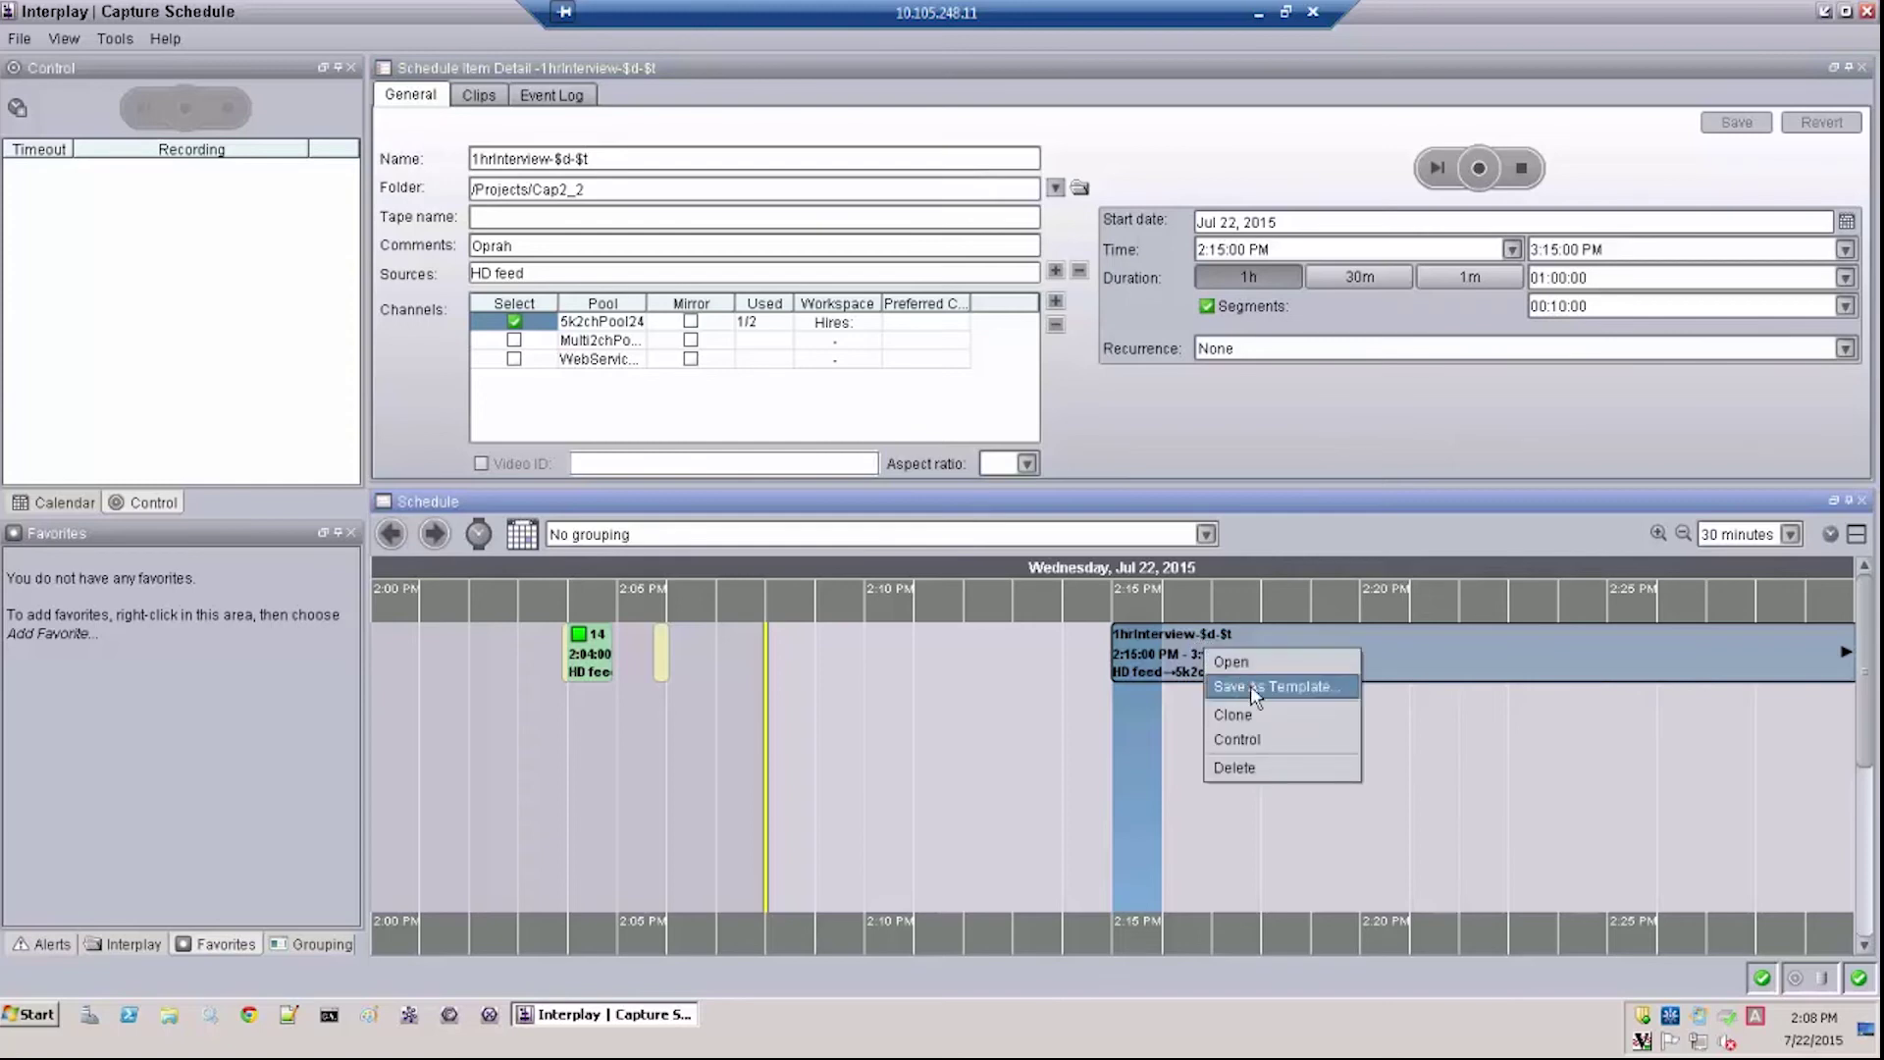
left_click(1291, 688)
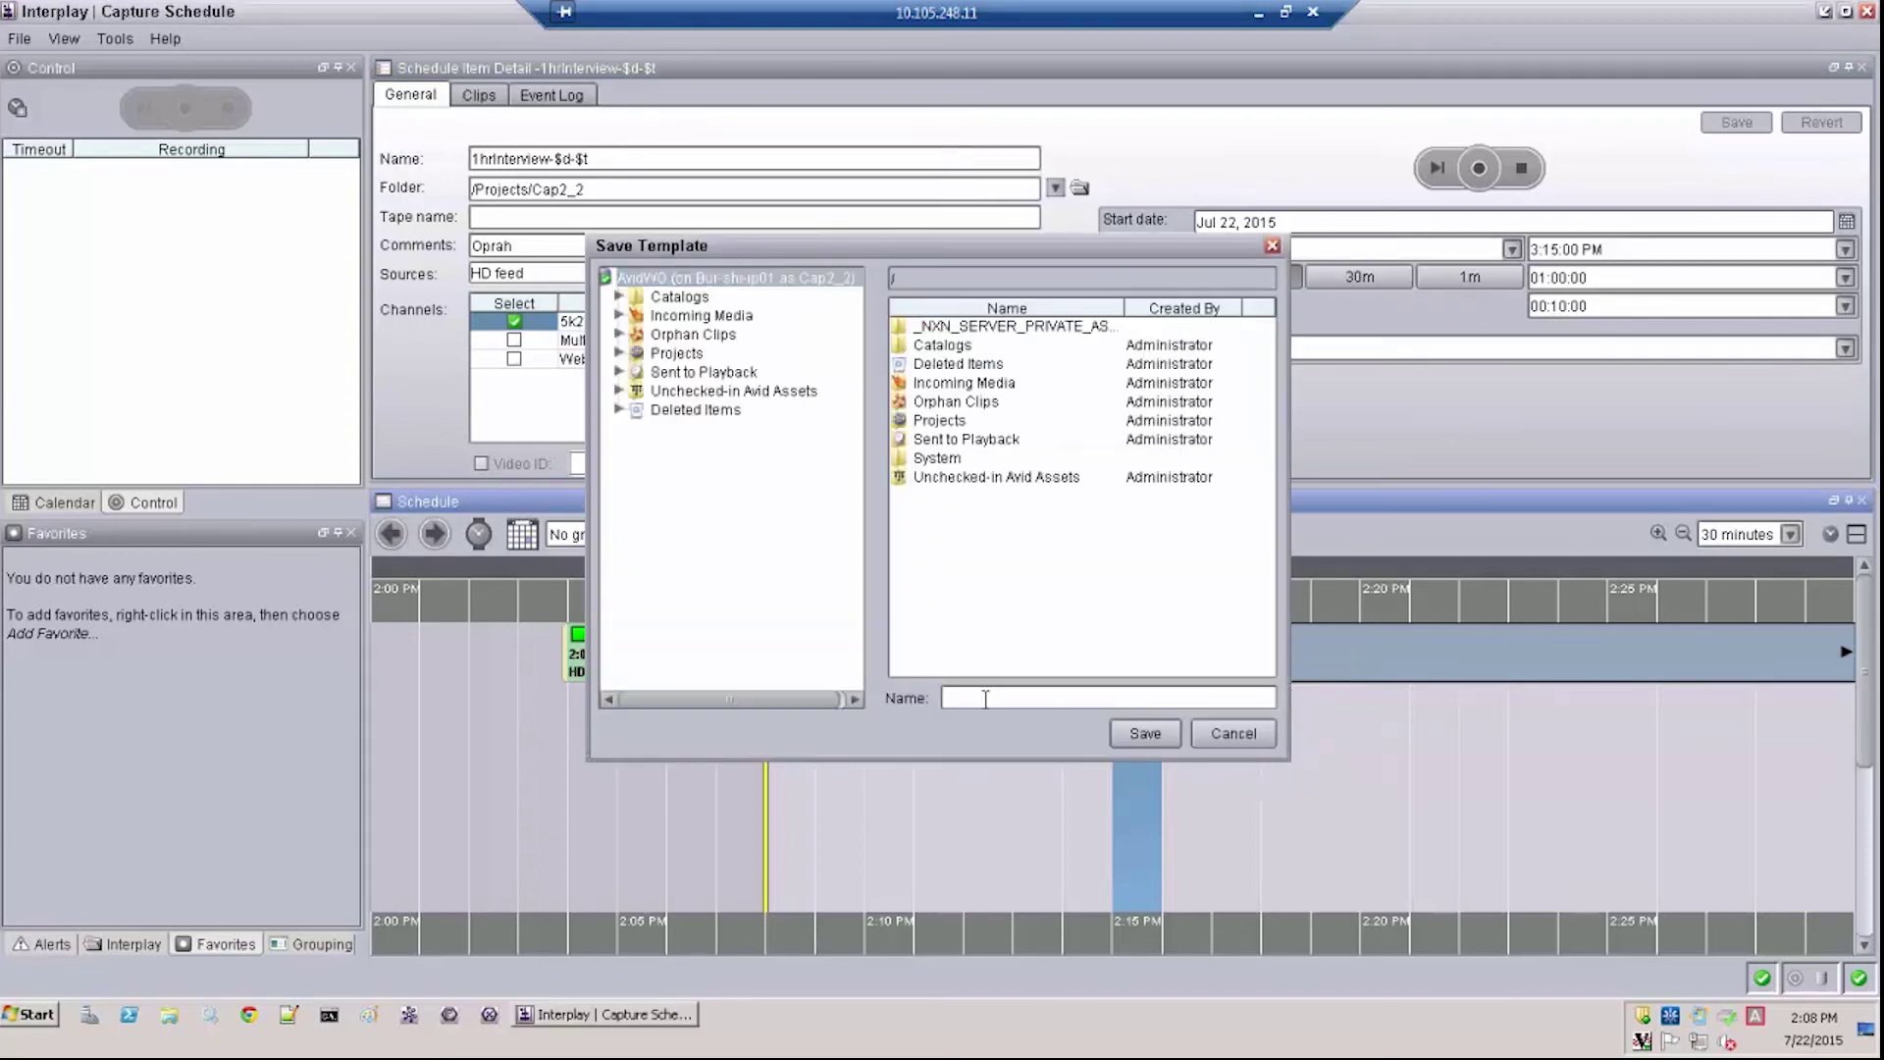
type("0Inter")
key("Return")
left_click(211, 944)
Step: Add the OInterview1hour template from the _Capture folder to Favorites
right_click(201, 602)
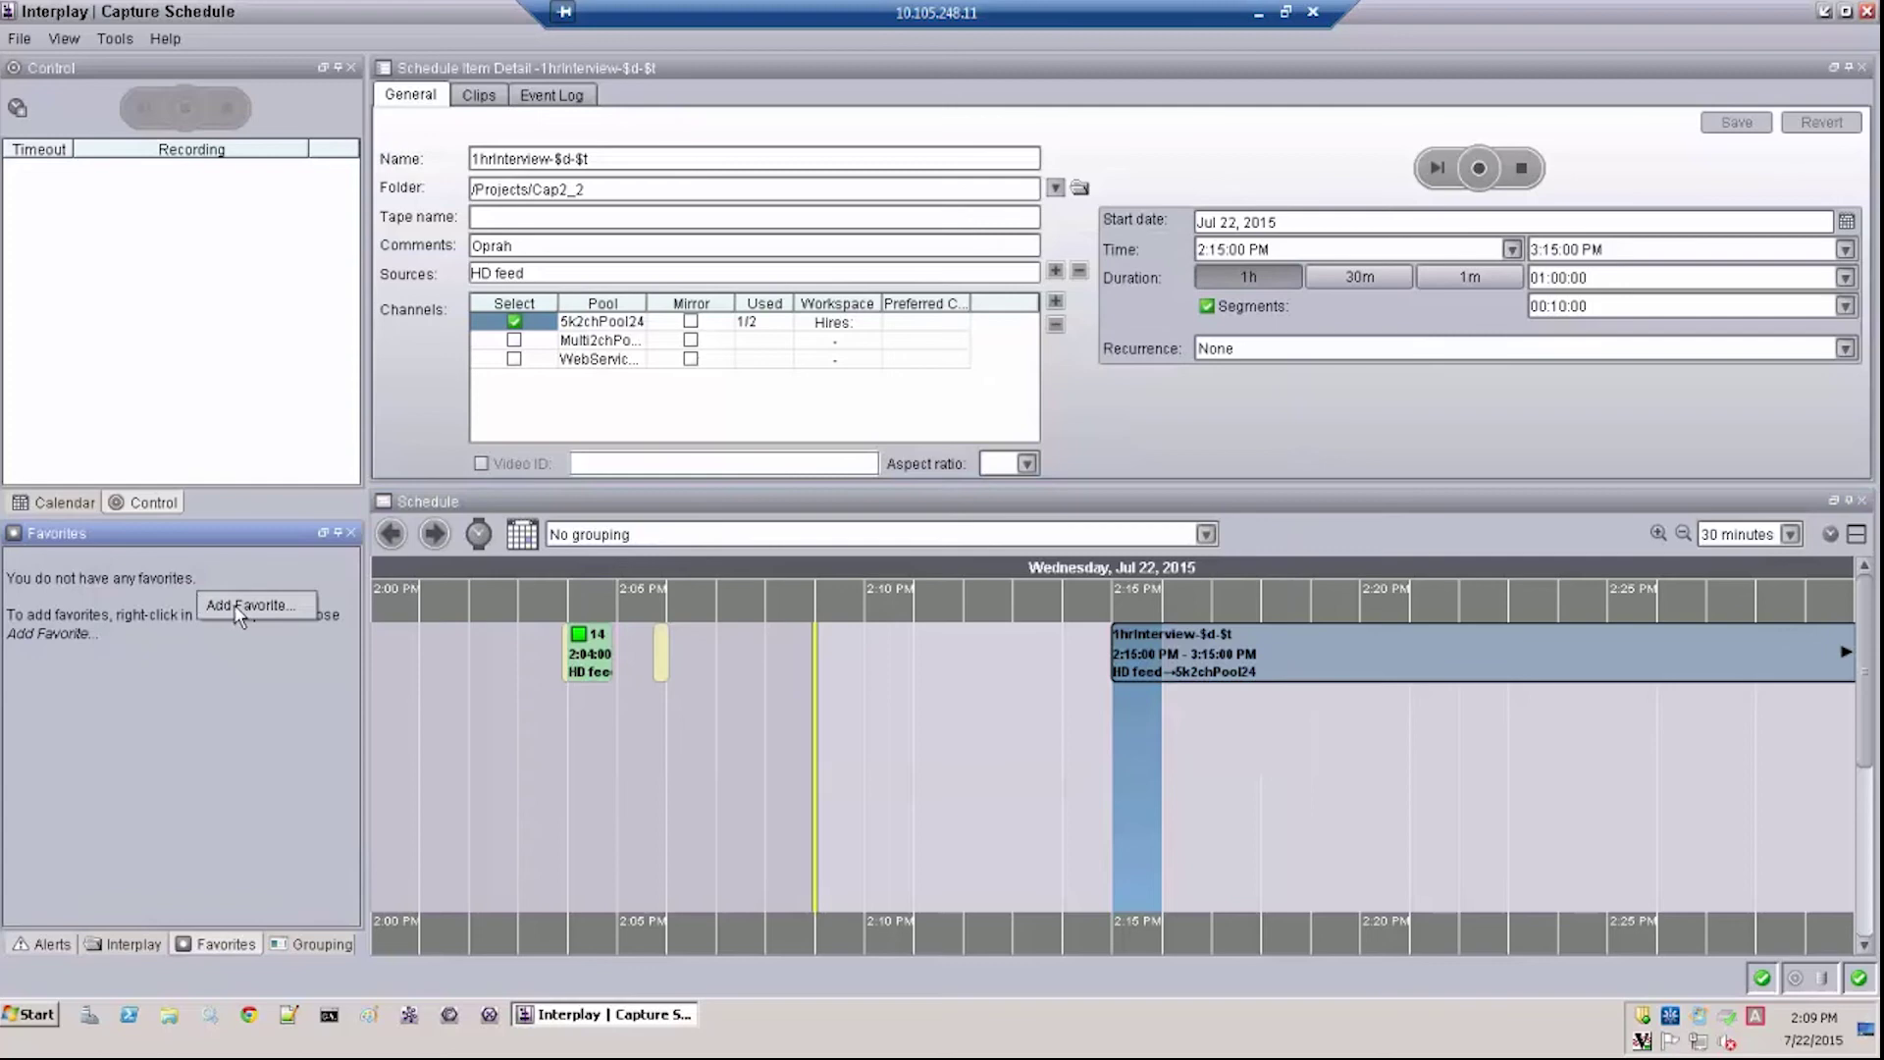
left_click(244, 606)
left_click(709, 373)
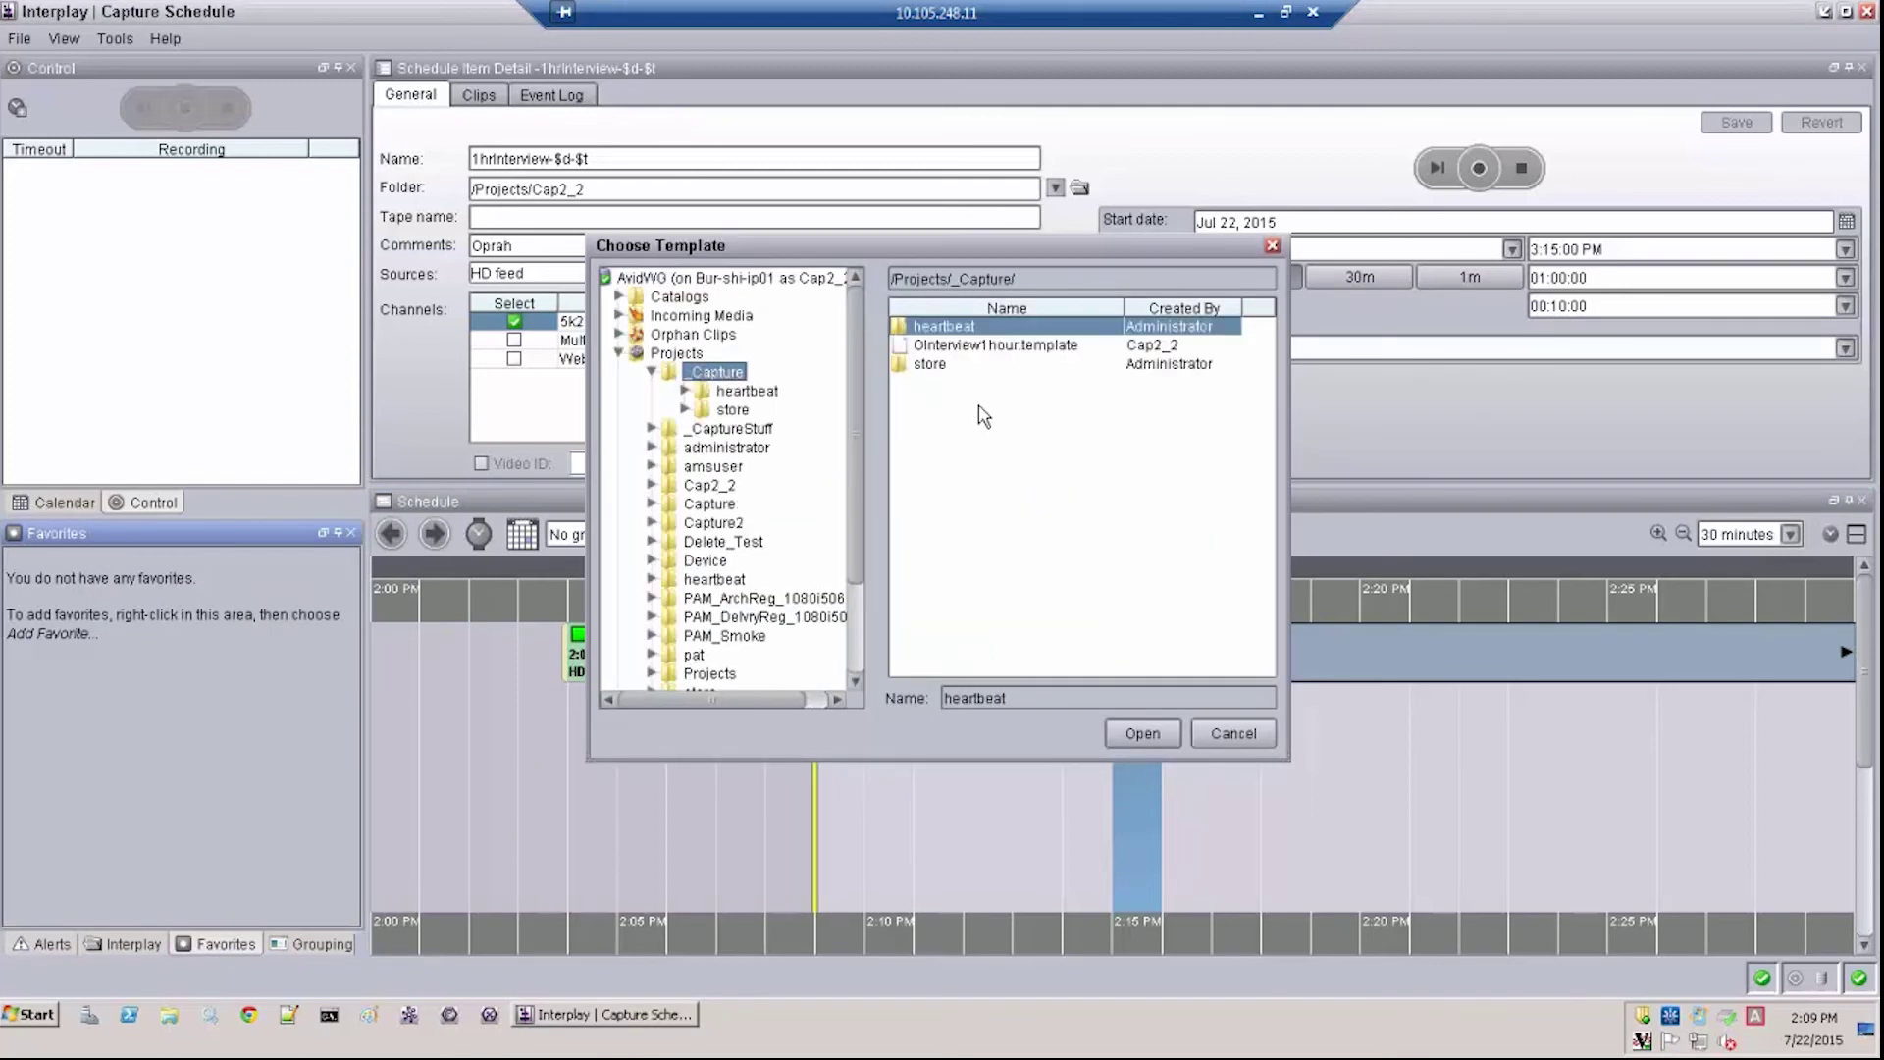
key("Return")
left_click(20, 38)
left_click(32, 114)
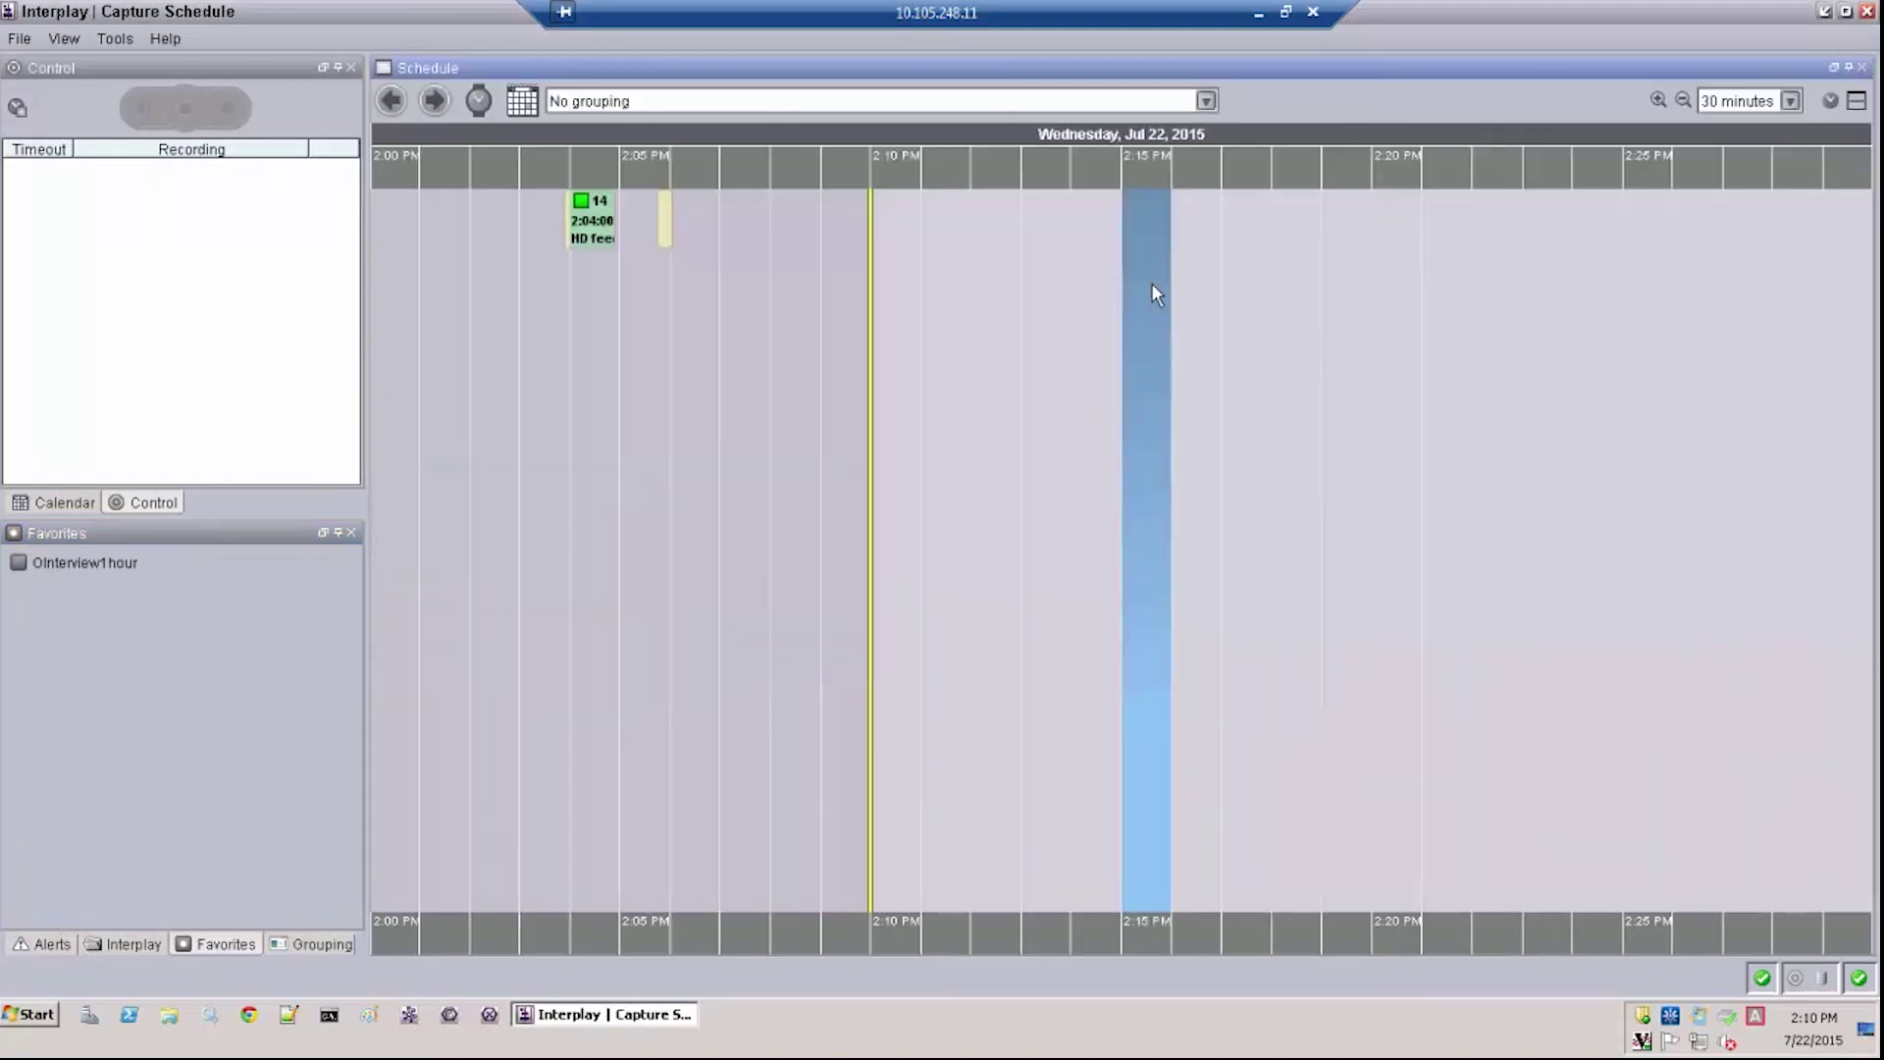
Step: Schedule and save another 2:15 PM recording from the OInterview1hour favorite
left_click(76, 589)
double_click(83, 563)
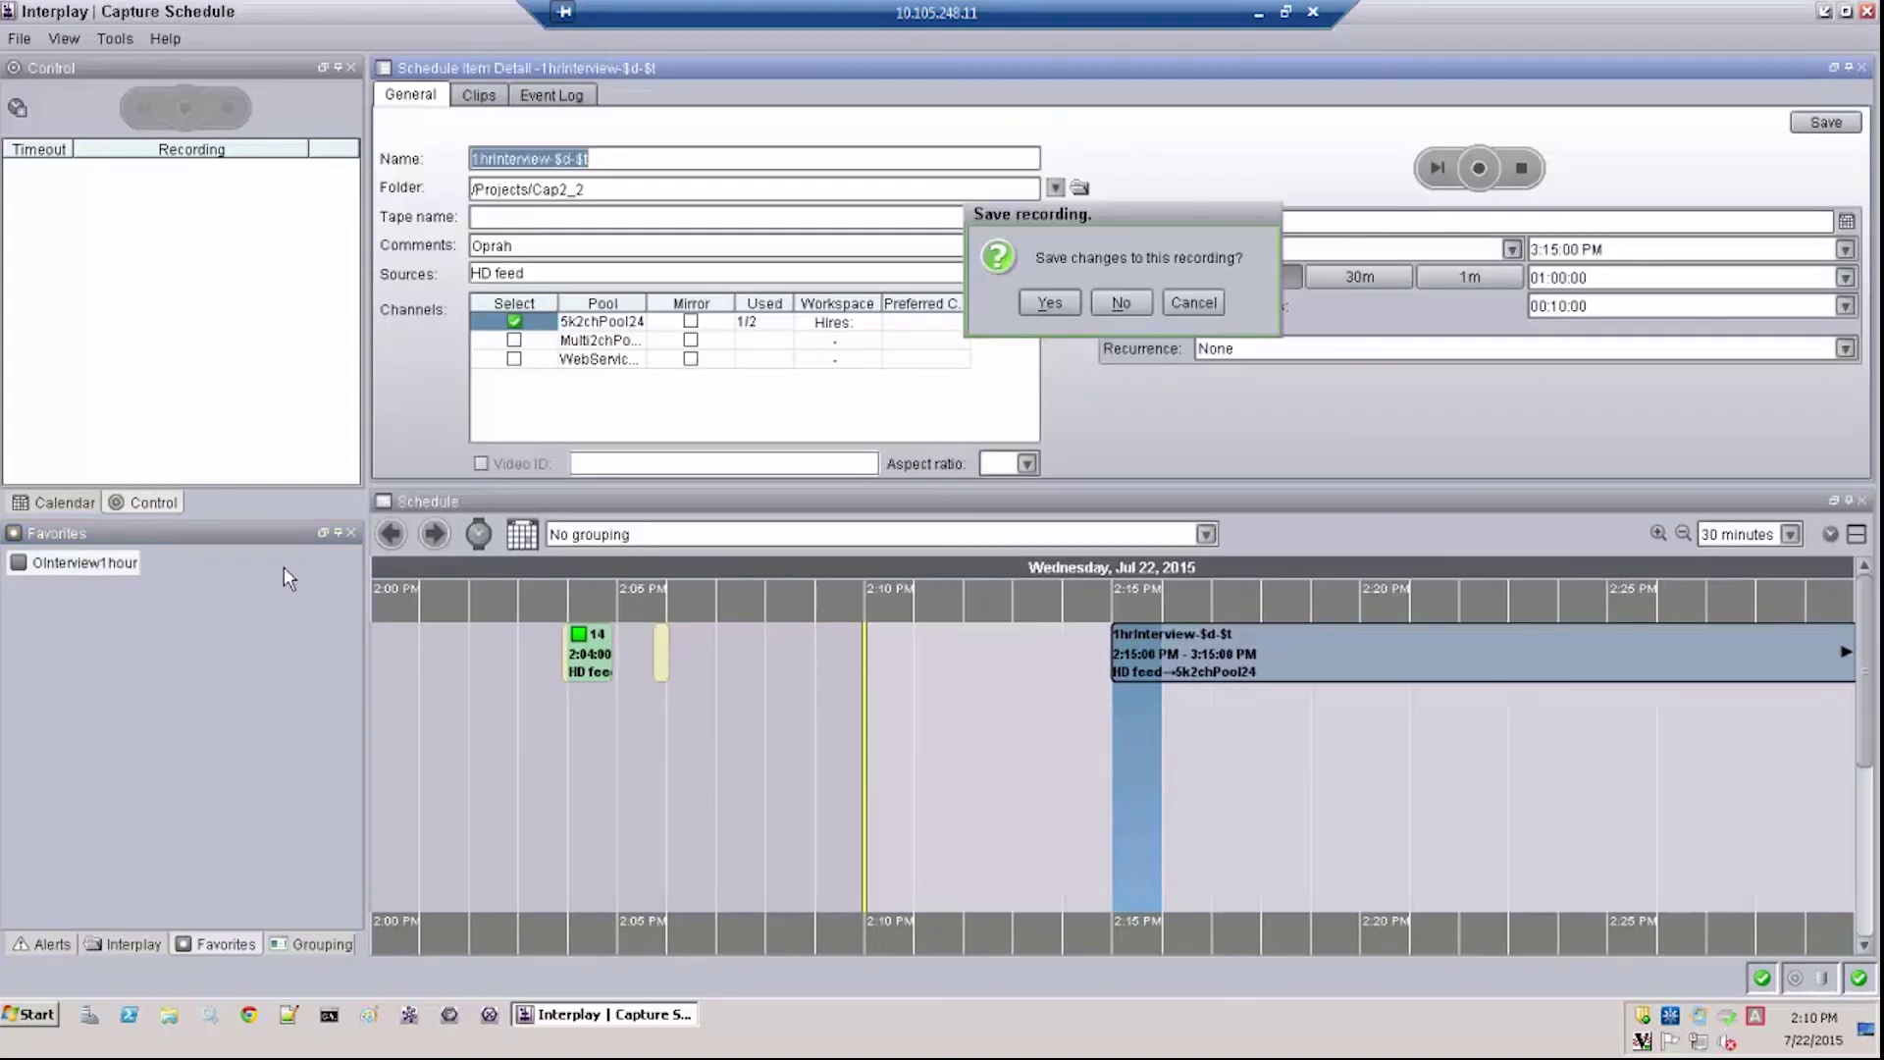
left_click(1048, 302)
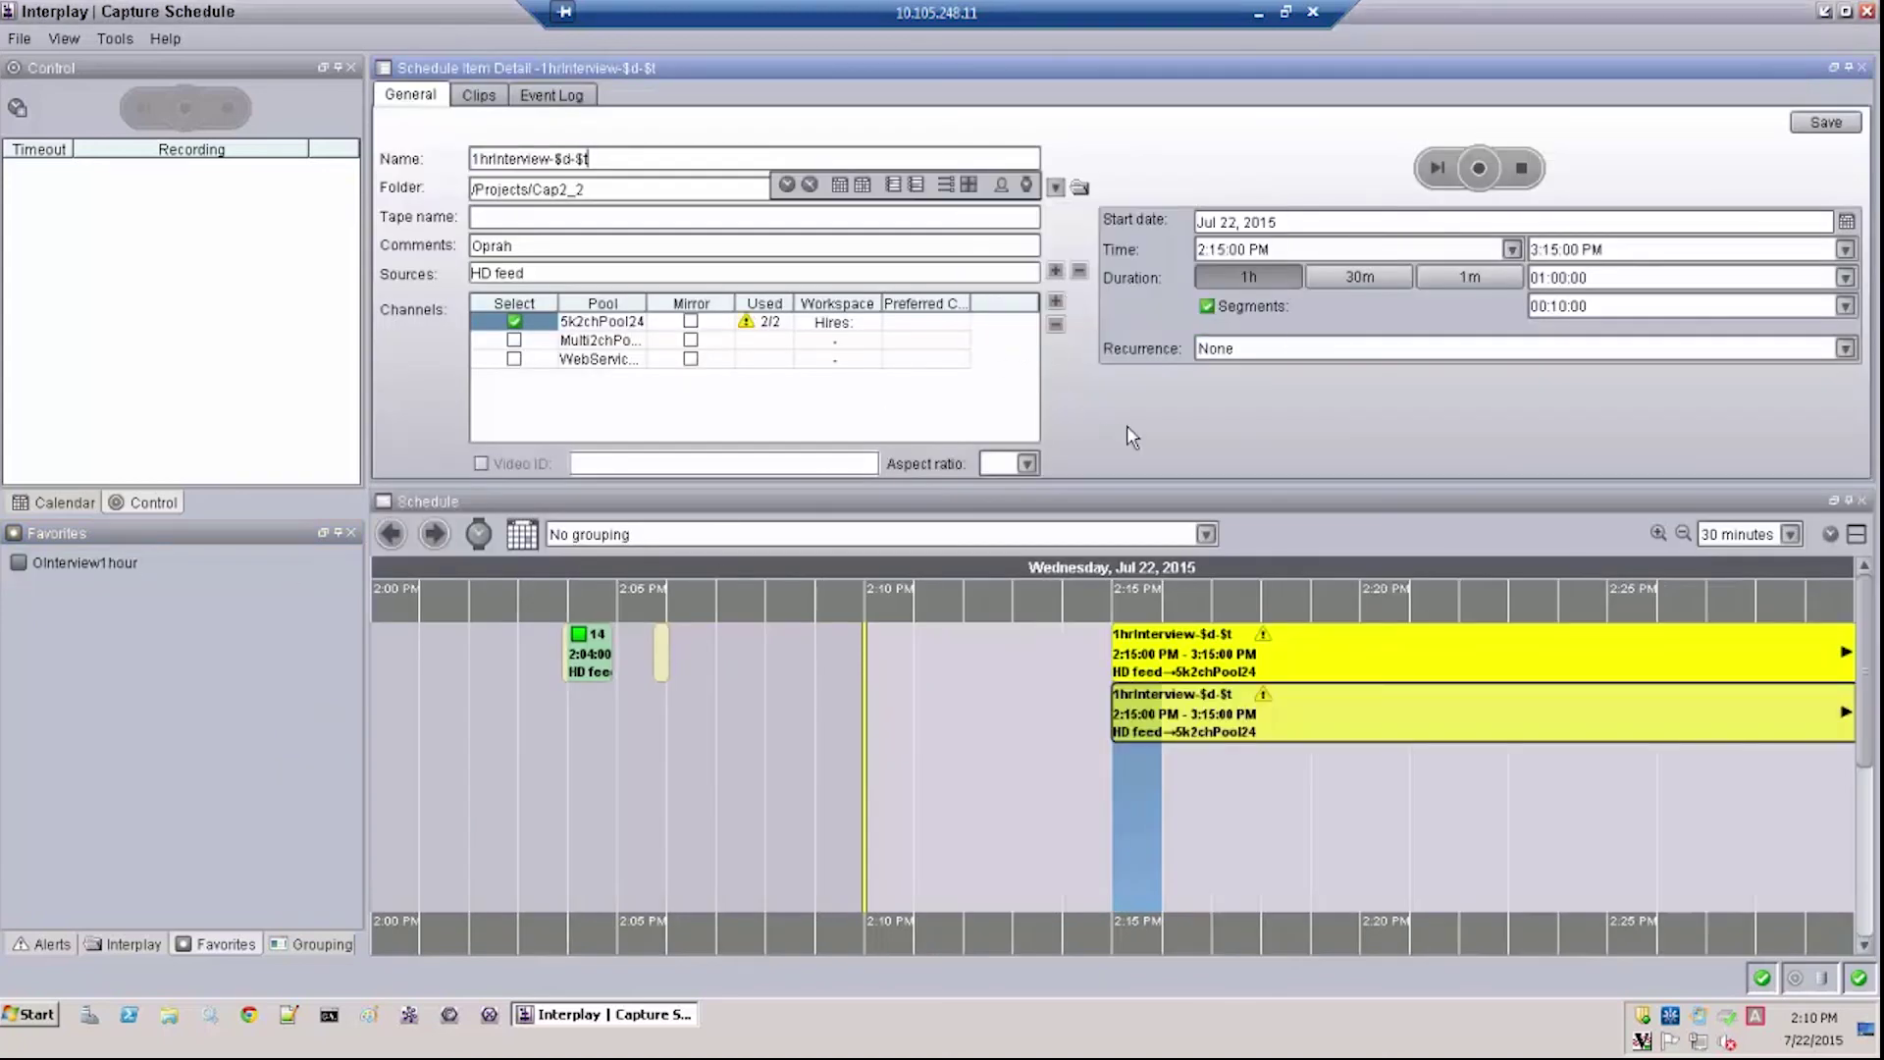